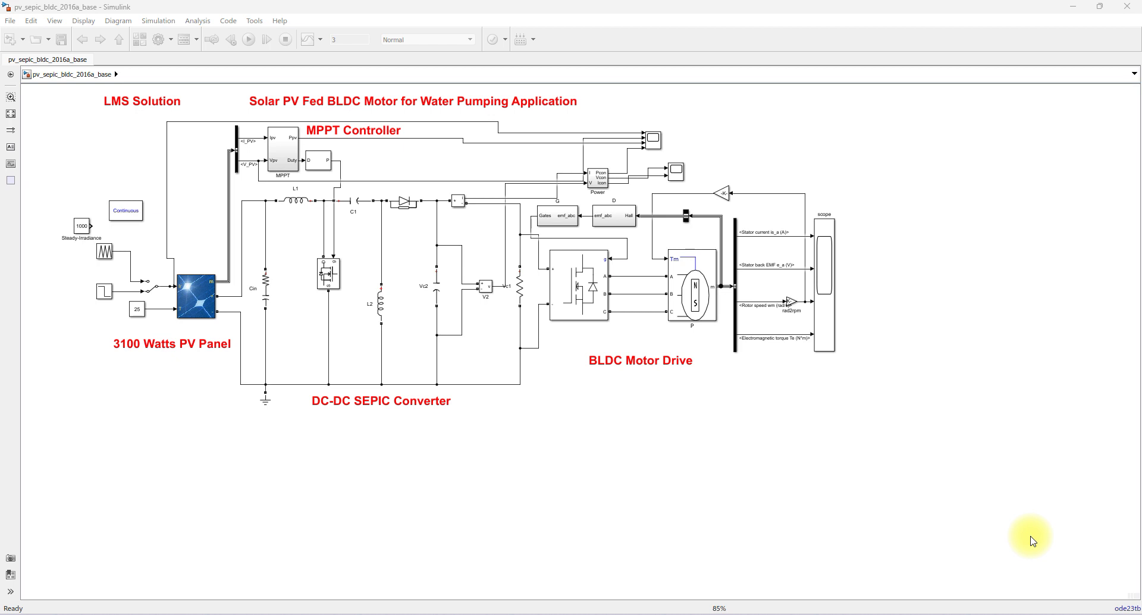
Step: Open the PV Array parameters and review 3 parallel strings, 4 series modules, 30.5 V and 8.2 A
{"action": "left_click", "coordinate": [194, 300]}
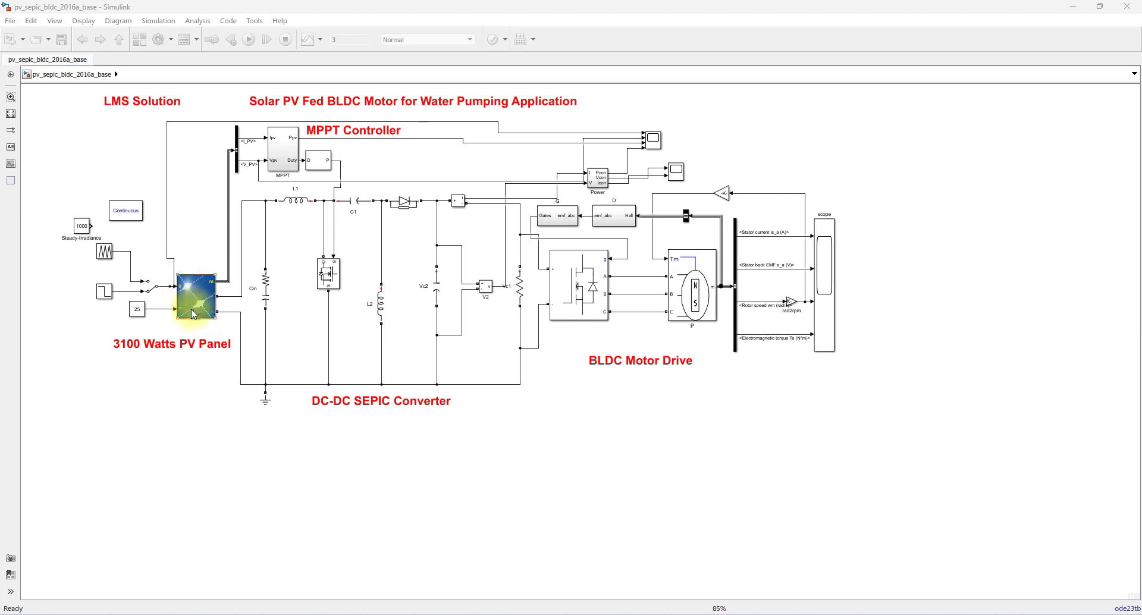
{"action": "left_click", "coordinate": [135, 351]}
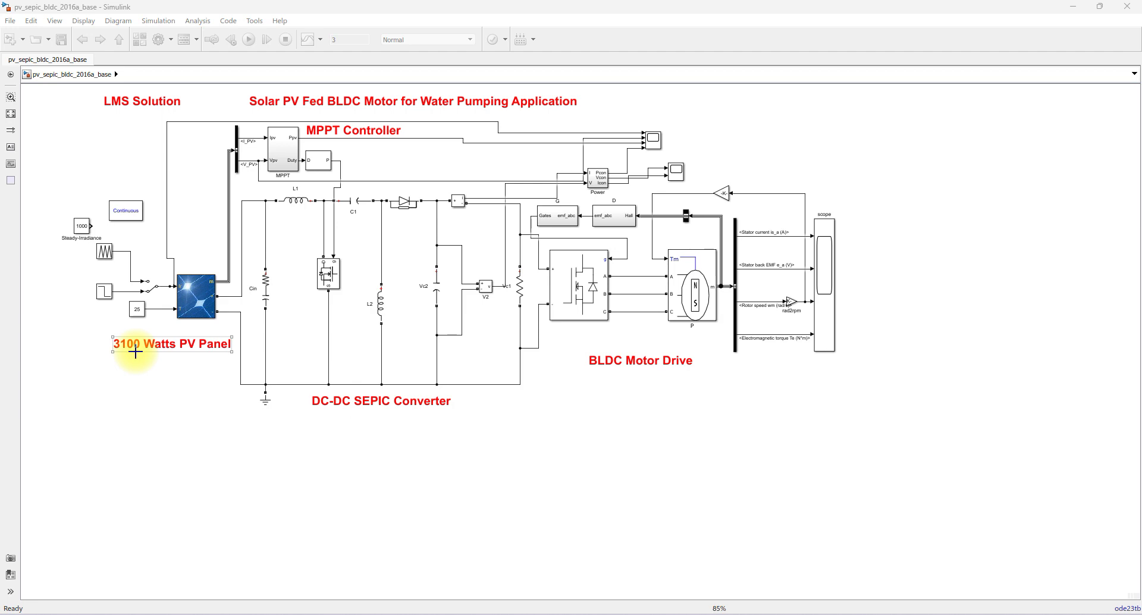
{"action": "left_click", "coordinate": [192, 307]}
{"action": "double_click", "coordinate": [191, 305]}
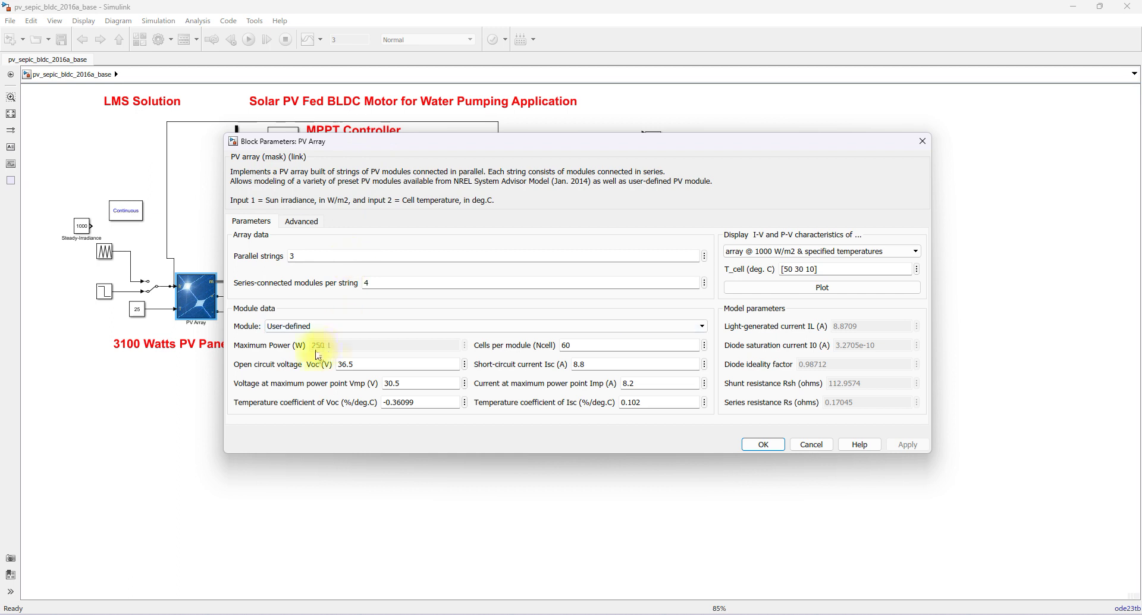
{"action": "double_click", "coordinate": [300, 260]}
{"action": "double_click", "coordinate": [380, 282]}
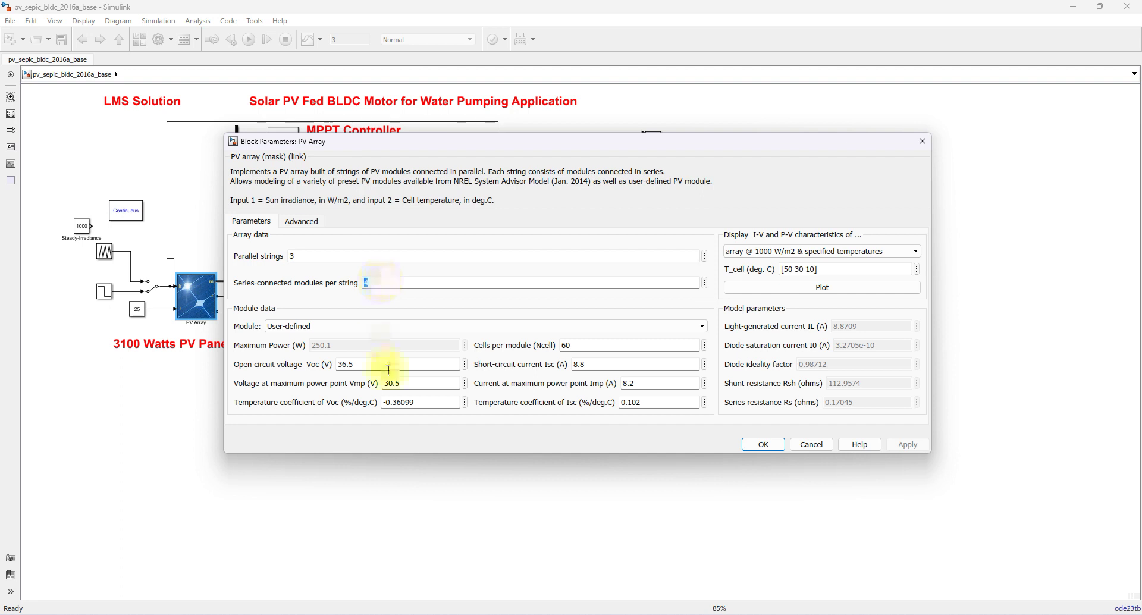
{"action": "double_click", "coordinate": [405, 383]}
{"action": "double_click", "coordinate": [638, 384]}
Step: Plot the array's I-V and P-V curves at 25 deg.C for irradiances 1000 to 200 W/m2
{"action": "left_click", "coordinate": [784, 256]}
{"action": "left_click", "coordinate": [783, 272]}
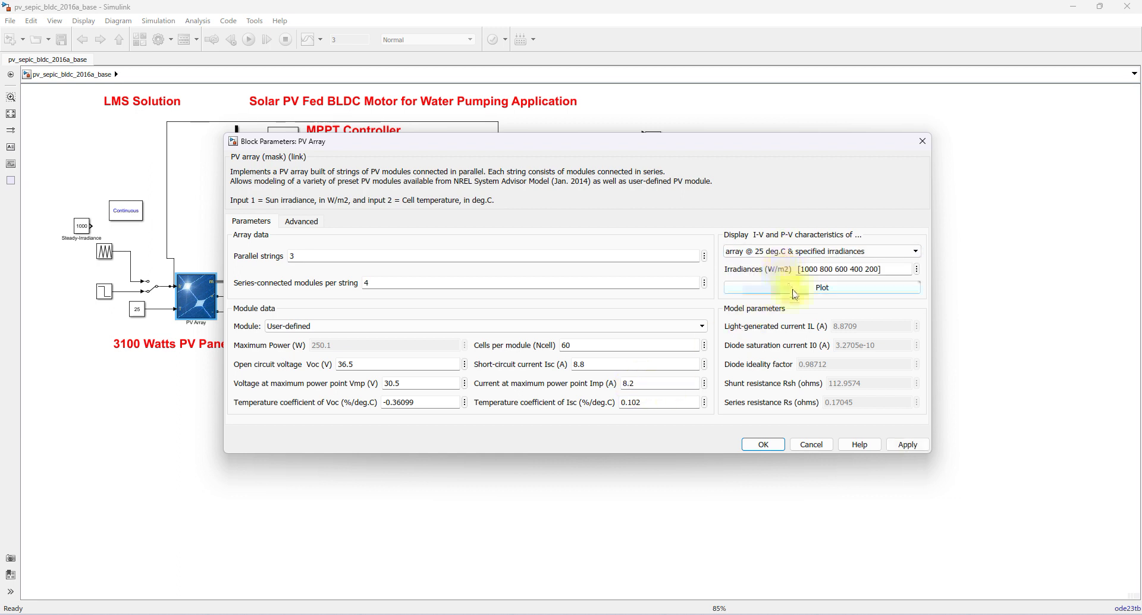
{"action": "left_click", "coordinate": [795, 290]}
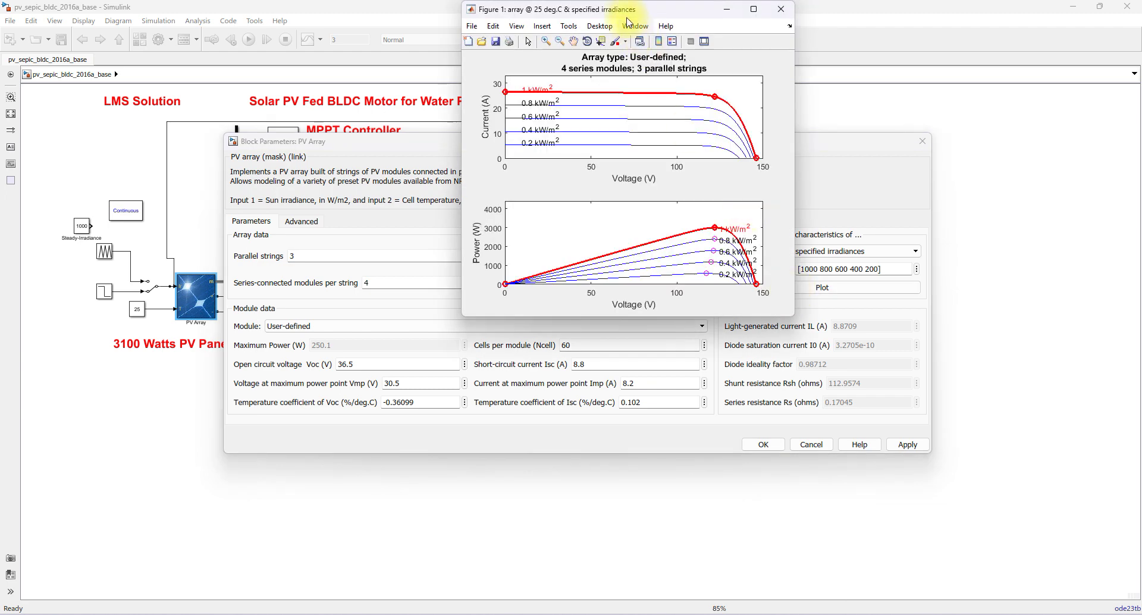
Step: Enlarge the curve figure to inspect it, then close it and accept the PV Array parameters
{"action": "left_click_drag", "start_coordinate": [622, 12], "coordinate": [577, 26]}
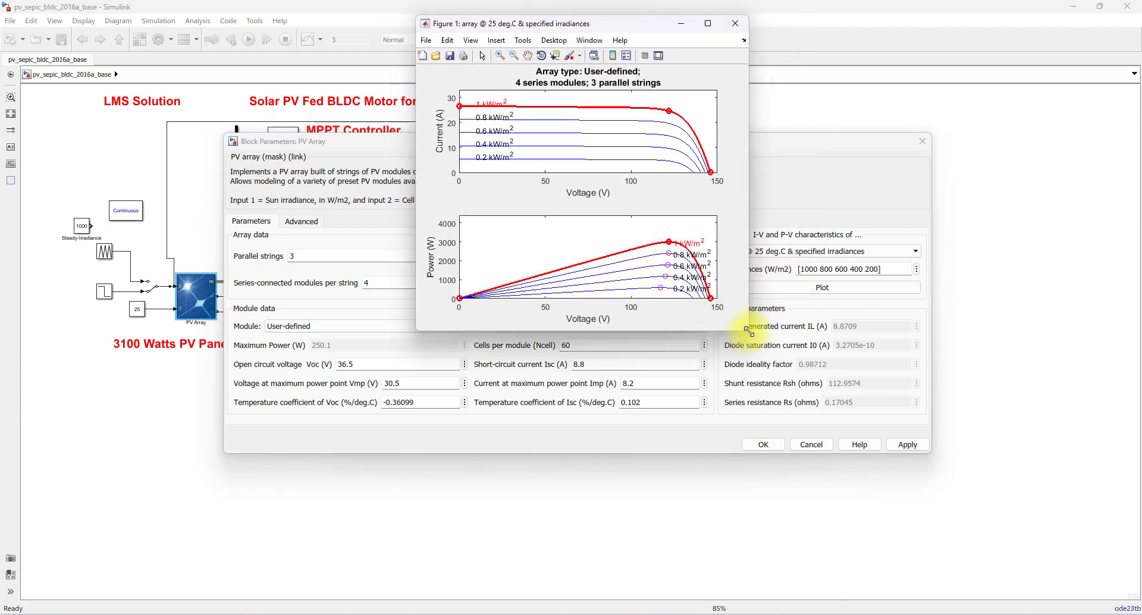
{"action": "left_click_drag", "start_coordinate": [749, 330], "coordinate": [807, 471]}
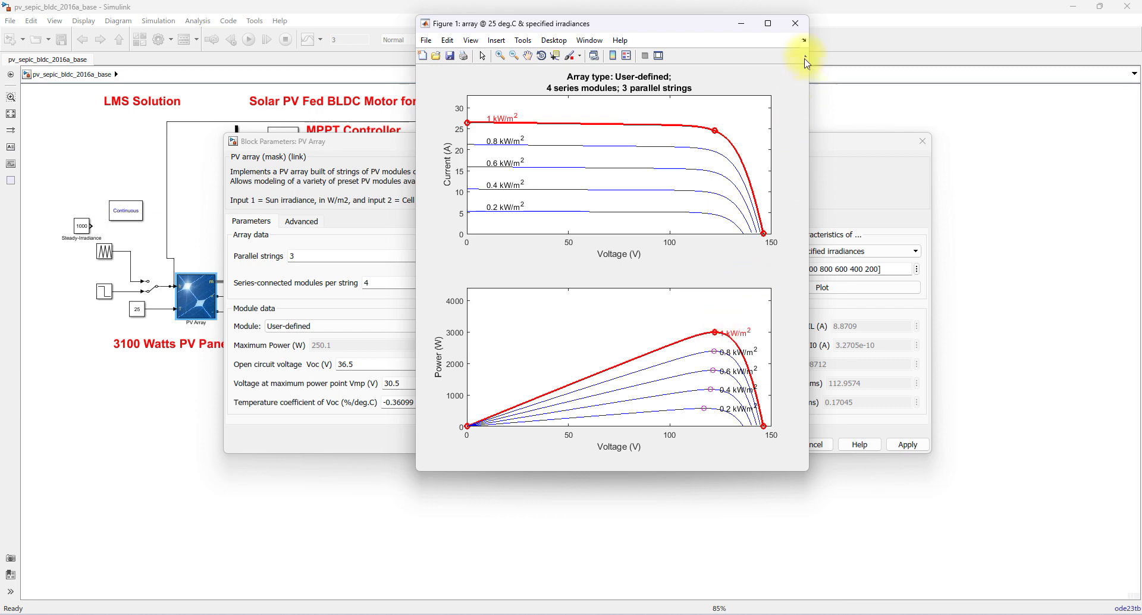
{"action": "left_click", "coordinate": [795, 23]}
{"action": "left_click", "coordinate": [766, 444]}
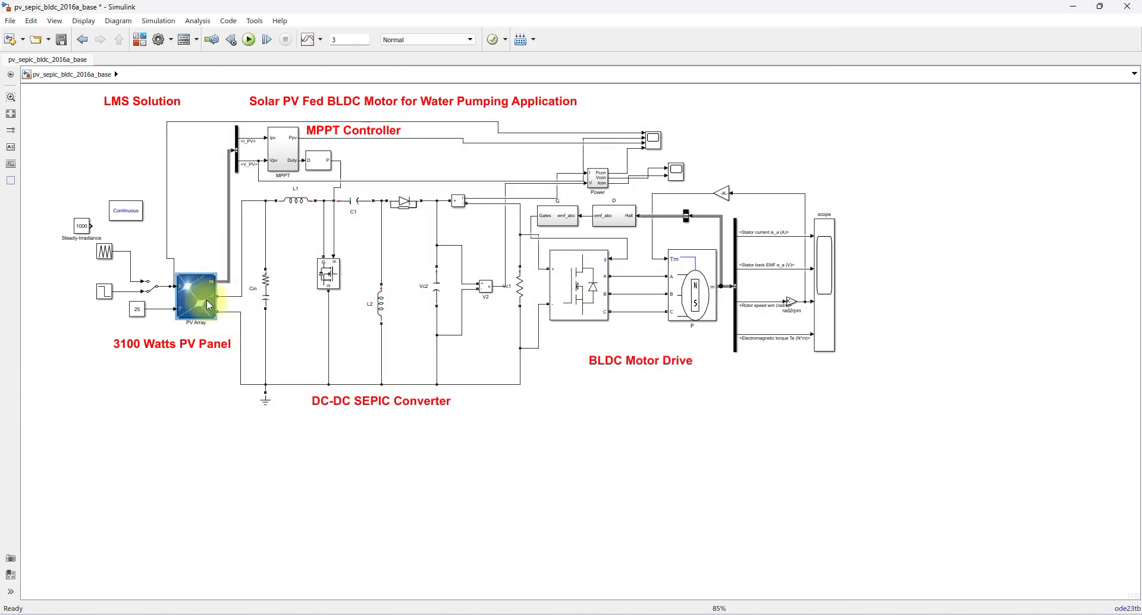
{"action": "key", "text": "F9"}
{"action": "mouse_move", "coordinate": [527, 194]}
{"action": "left_mouse_down"}
{"action": "mouse_move", "coordinate": [539, 378]}
{"action": "mouse_move", "coordinate": [832, 367]}
{"action": "mouse_move", "coordinate": [833, 169]}
{"action": "mouse_move", "coordinate": [543, 171]}
{"action": "mouse_move", "coordinate": [533, 211]}
{"action": "left_mouse_up"}
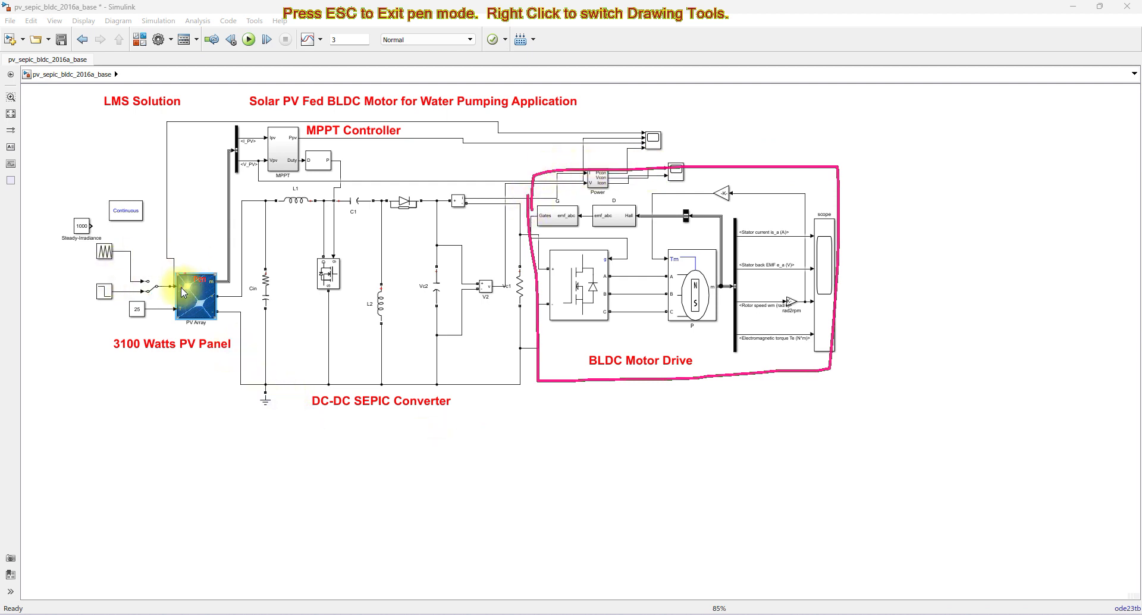
{"action": "left_click_drag", "start_coordinate": [138, 241], "coordinate": [138, 354]}
{"action": "mouse_move", "coordinate": [145, 236]}
{"action": "left_mouse_down"}
{"action": "mouse_move", "coordinate": [223, 227]}
{"action": "mouse_move", "coordinate": [242, 345]}
{"action": "mouse_move", "coordinate": [126, 351]}
{"action": "left_mouse_up"}
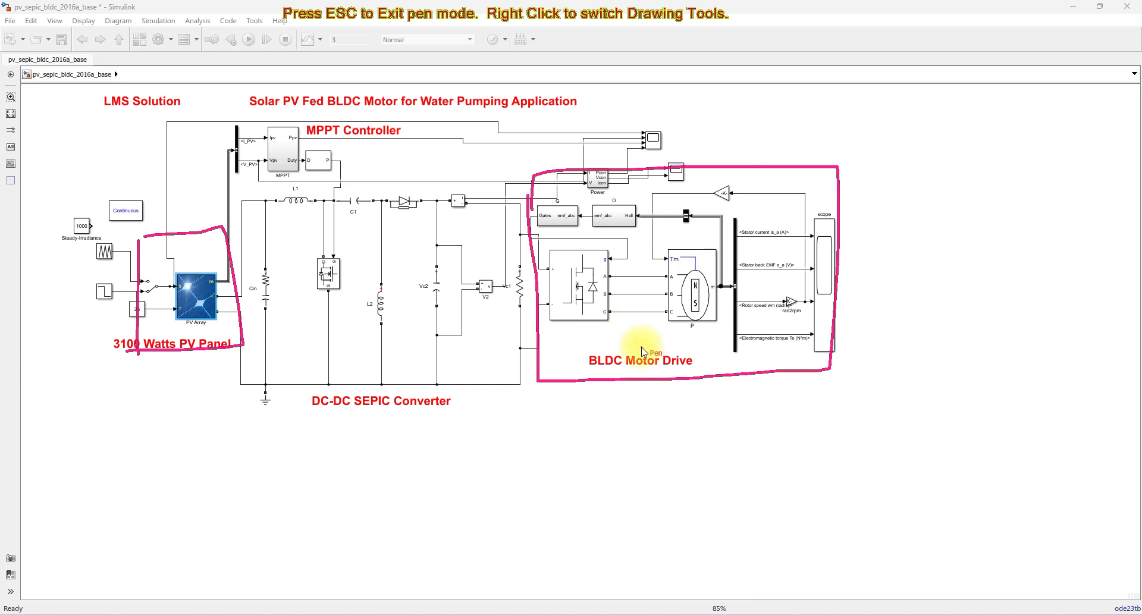
{"action": "mouse_move", "coordinate": [381, 416]}
{"action": "left_mouse_down"}
{"action": "mouse_move", "coordinate": [386, 452]}
{"action": "mouse_move", "coordinate": [390, 429]}
{"action": "left_mouse_up"}
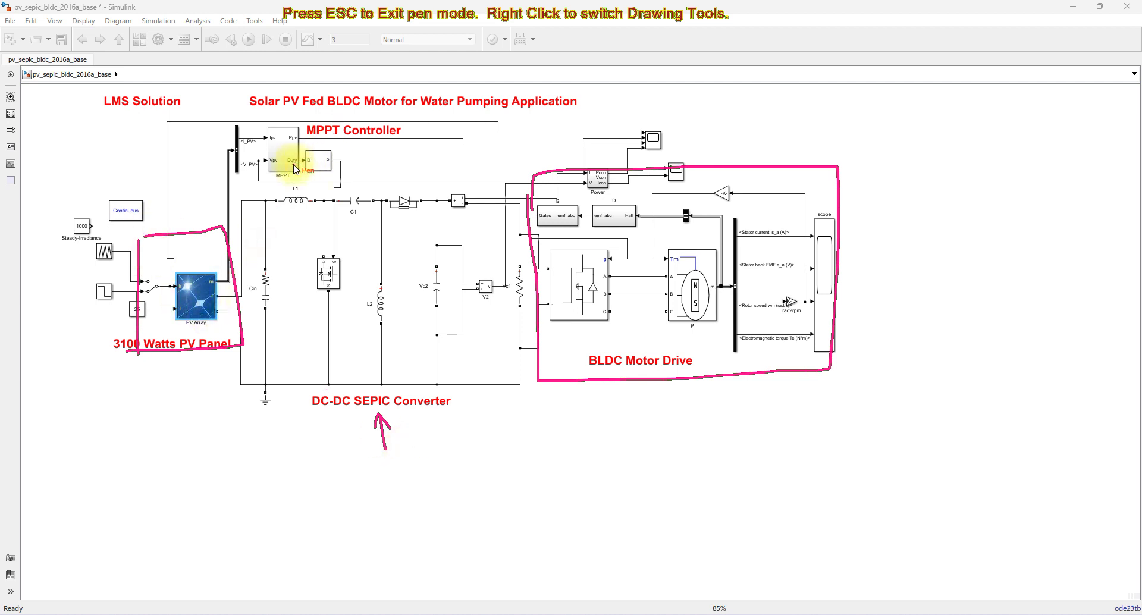
{"action": "key", "text": "Escape"}
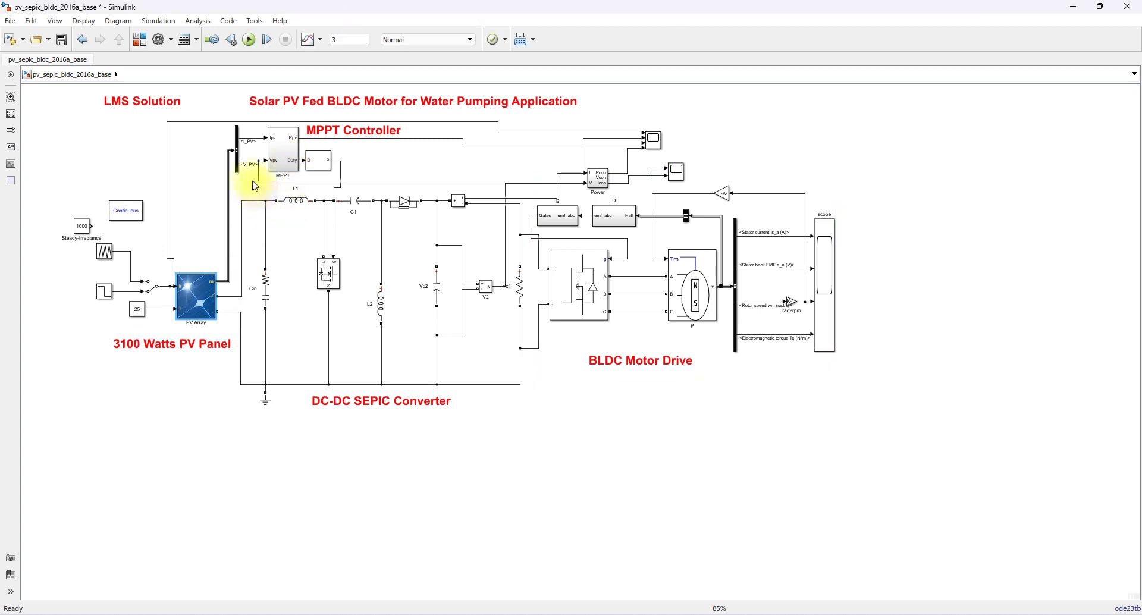
{"action": "key", "text": "F9"}
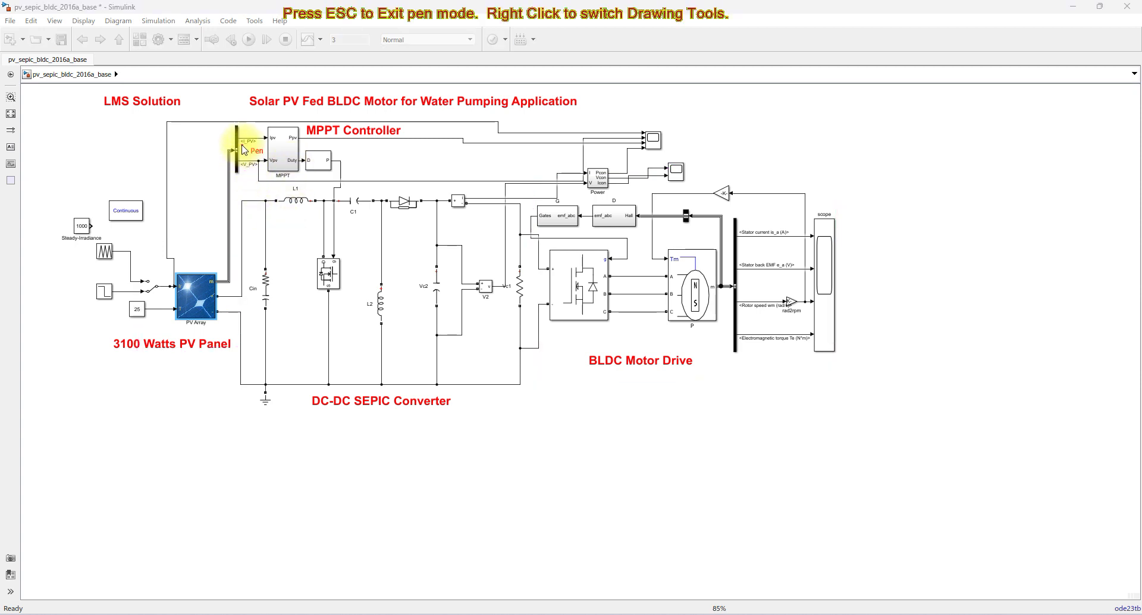
{"action": "mouse_move", "coordinate": [241, 141]}
{"action": "left_mouse_down"}
{"action": "mouse_move", "coordinate": [263, 143]}
{"action": "mouse_move", "coordinate": [258, 175]}
{"action": "left_mouse_up"}
Step: Open the MPPT subsystem and select the MPPT Control 1 block
{"action": "key", "text": "Escape"}
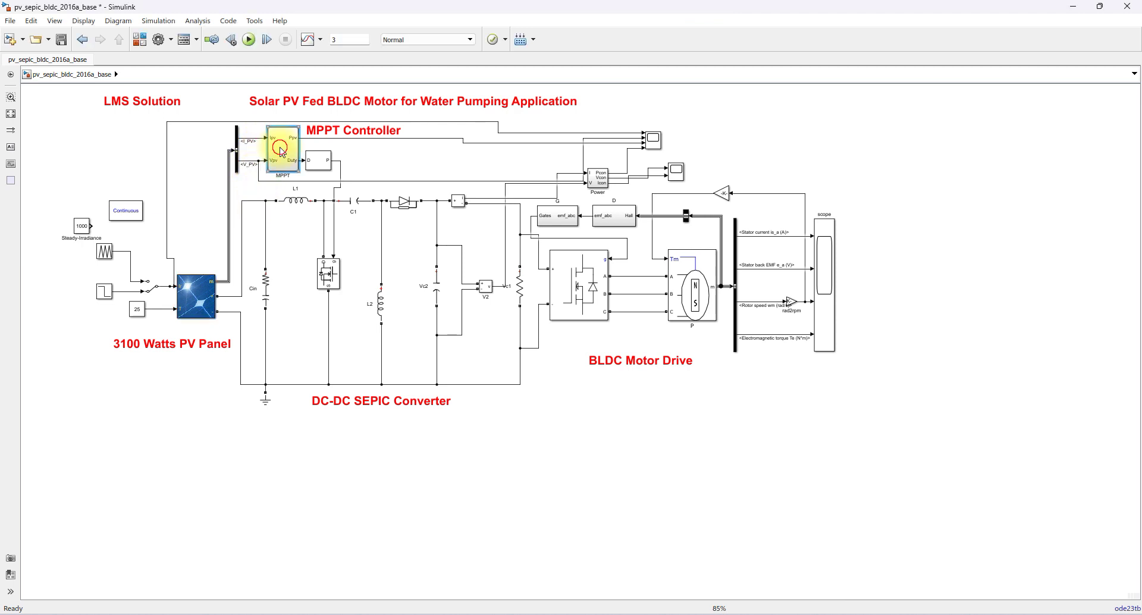
{"action": "double_click", "coordinate": [280, 148]}
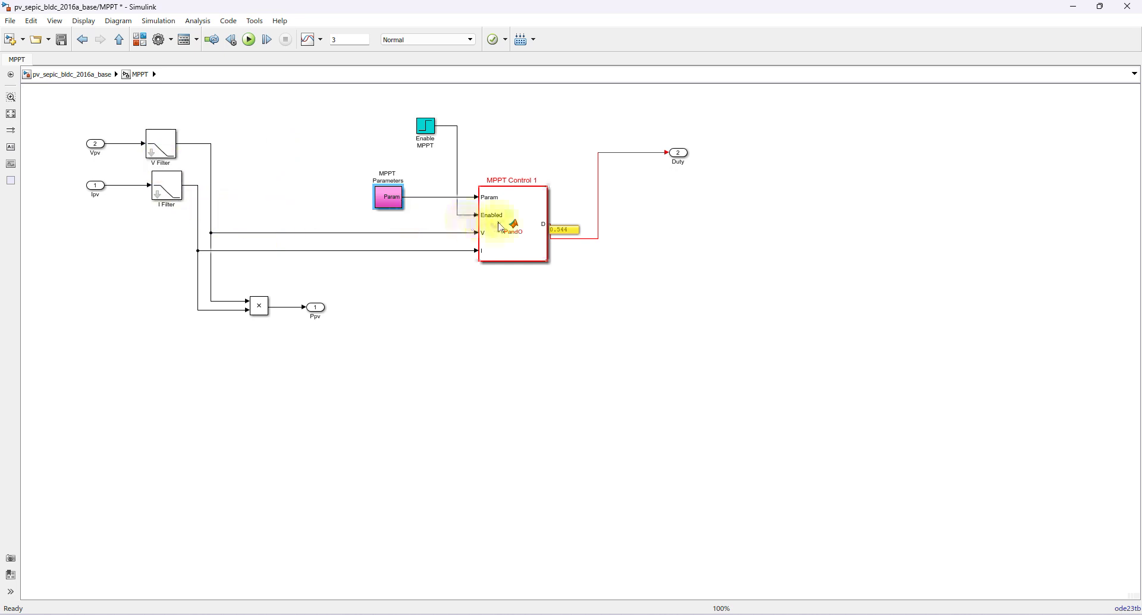
{"action": "left_click", "coordinate": [516, 232]}
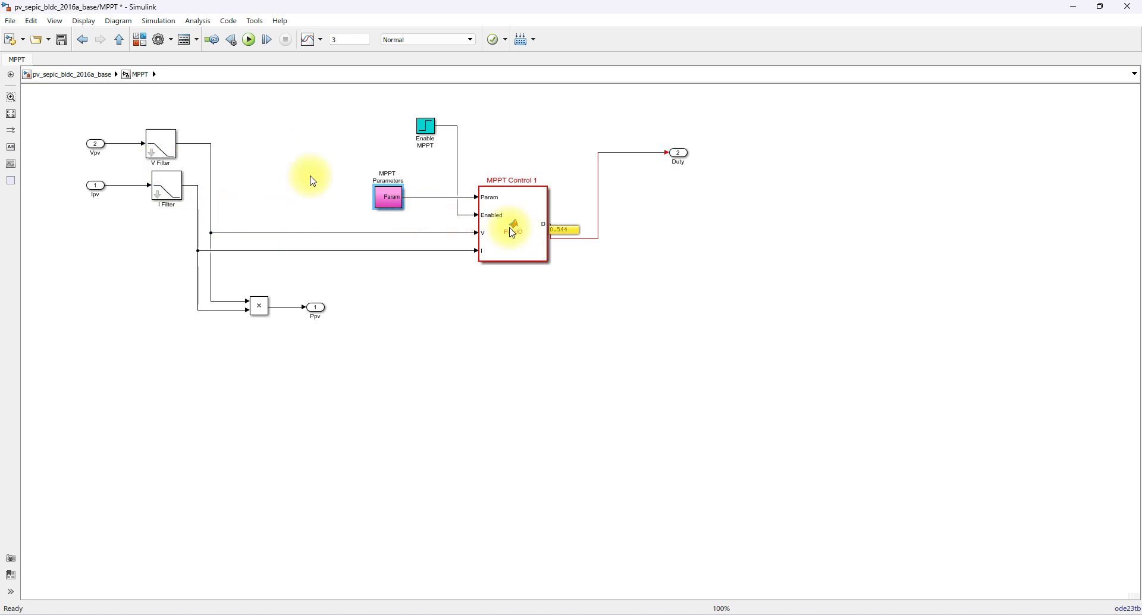
Step: Review the MPPT Parameters duty values 0.4 initial, 0.9 max, 0 min, then return to MPPT
{"action": "left_click", "coordinate": [391, 202]}
{"action": "double_click", "coordinate": [391, 203]}
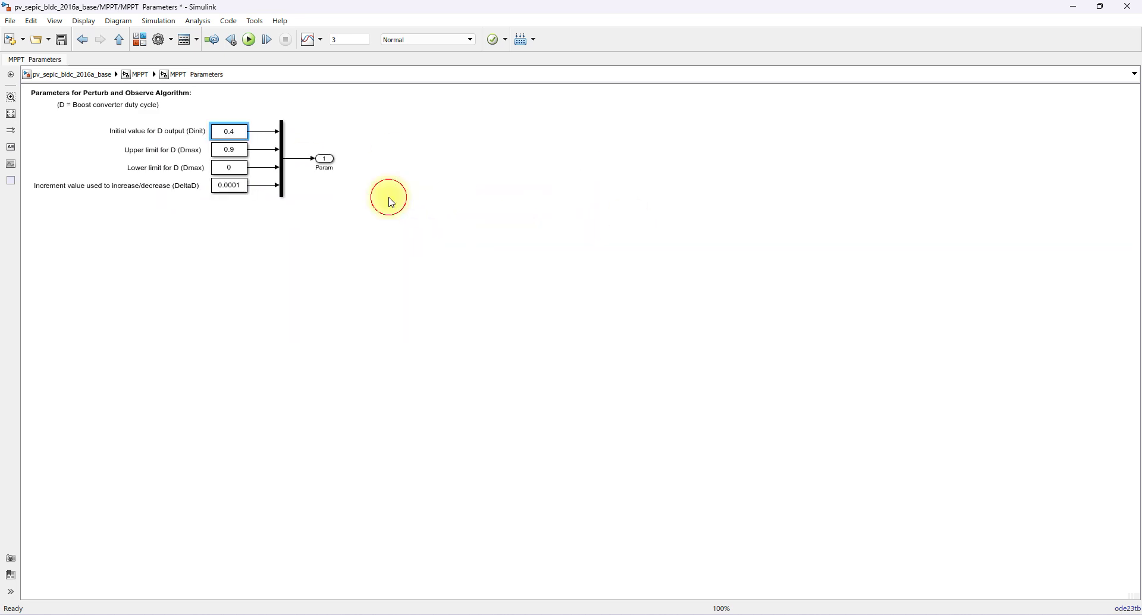
{"action": "left_click", "coordinate": [228, 147]}
{"action": "left_click", "coordinate": [232, 133]}
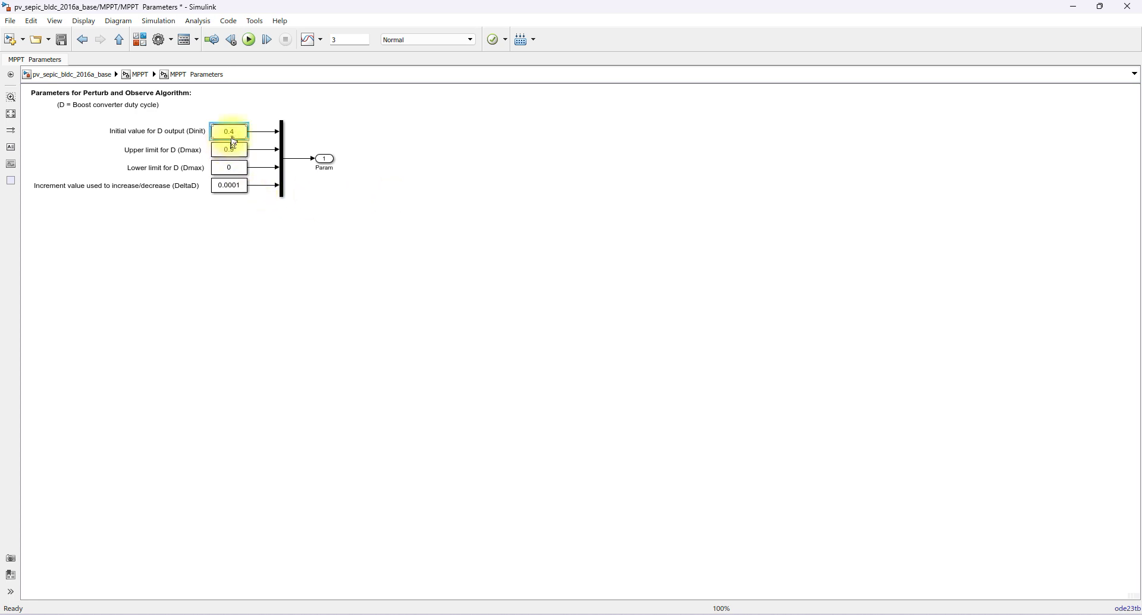
{"action": "left_click", "coordinate": [236, 150]}
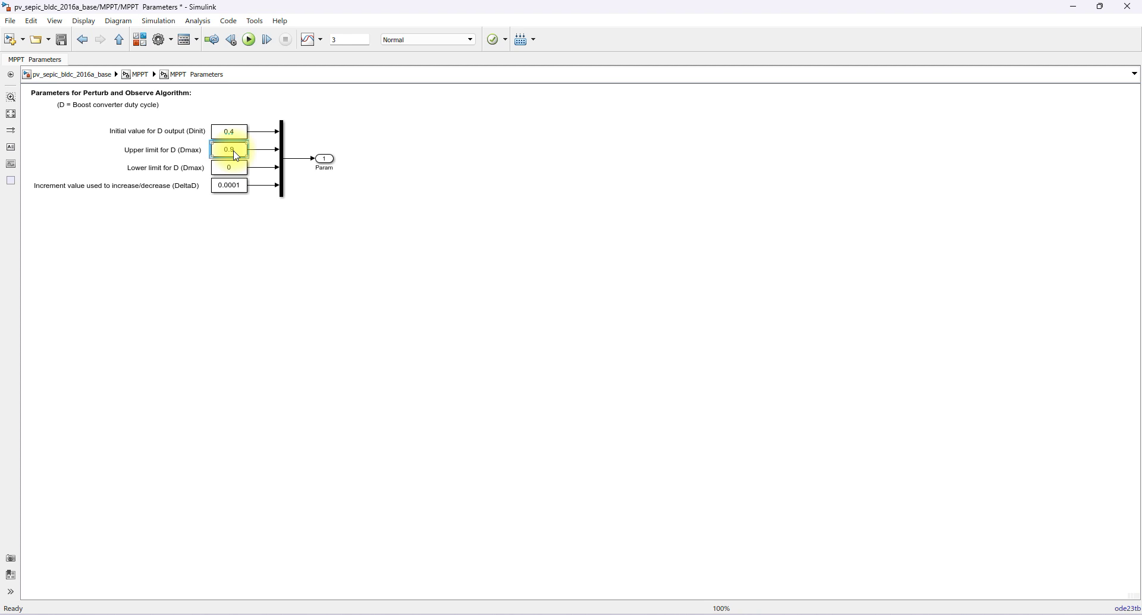
{"action": "left_click", "coordinate": [240, 173]}
{"action": "left_click", "coordinate": [237, 229]}
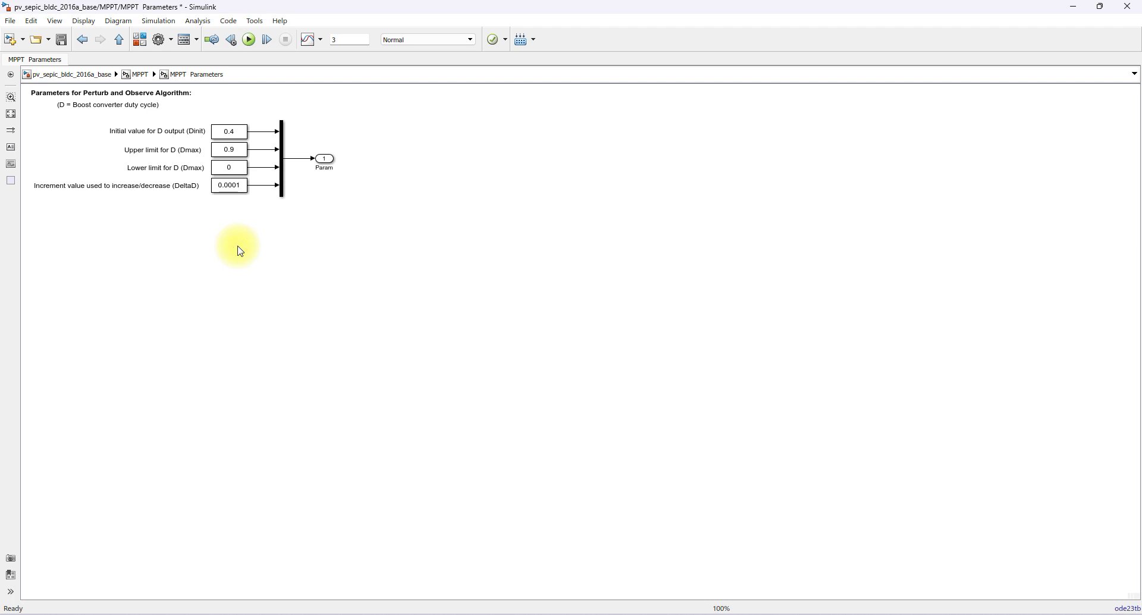
{"action": "left_click", "coordinate": [120, 41]}
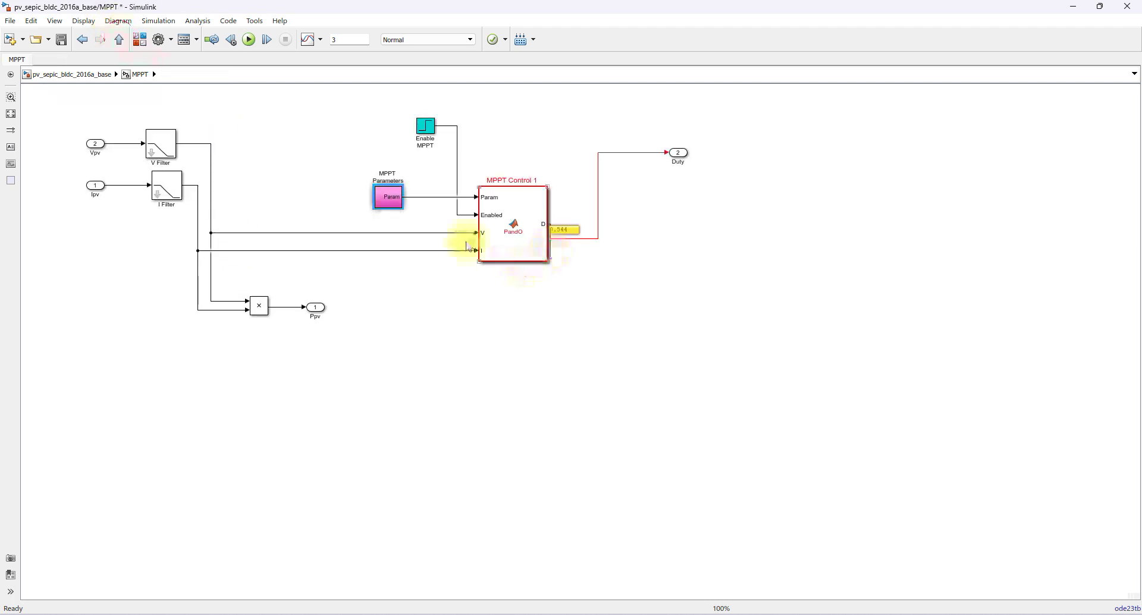
Step: Open the MPPT Control 1 code and highlight the P=V*I calculation and the dV and dP variables
{"action": "double_click", "coordinate": [519, 237]}
{"action": "scroll", "coordinate": [436, 266], "scroll_direction": "up", "scroll_amount": 3}
{"action": "scroll", "coordinate": [436, 265], "scroll_direction": "down", "scroll_amount": 7}
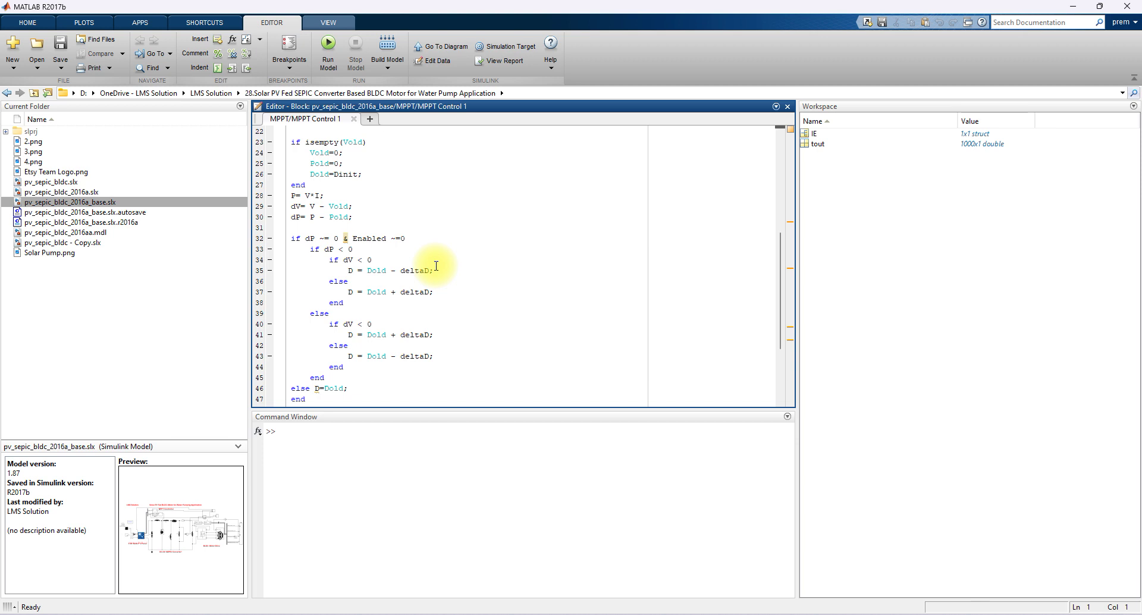
{"action": "scroll", "coordinate": [436, 266], "scroll_direction": "down", "scroll_amount": 1}
{"action": "left_click_drag", "start_coordinate": [310, 218], "coordinate": [408, 357]}
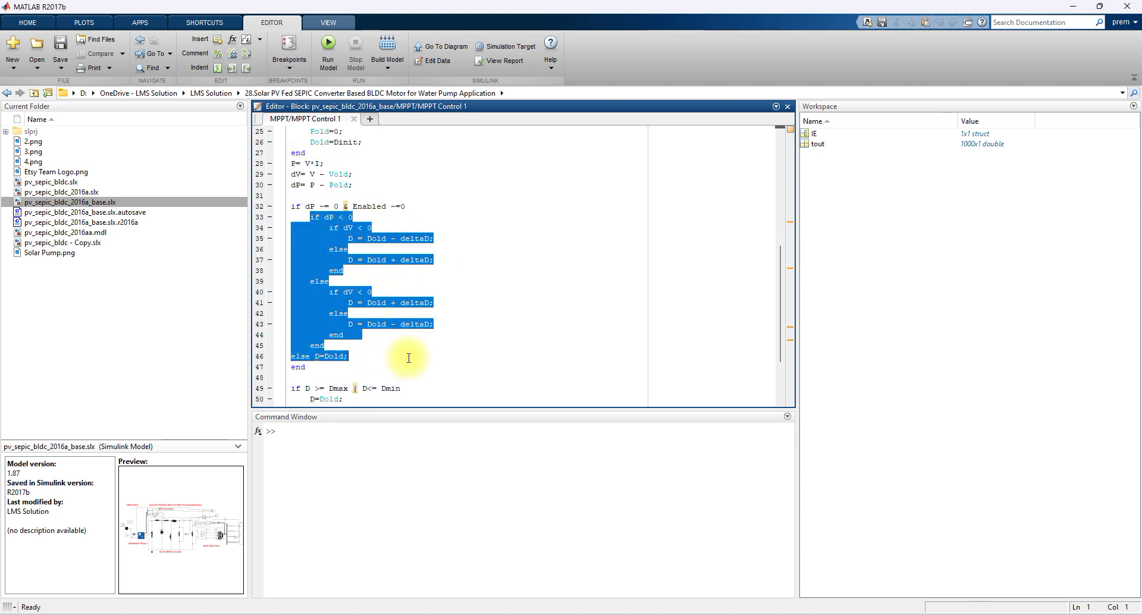
{"action": "left_click_drag", "start_coordinate": [324, 162], "coordinate": [291, 163]}
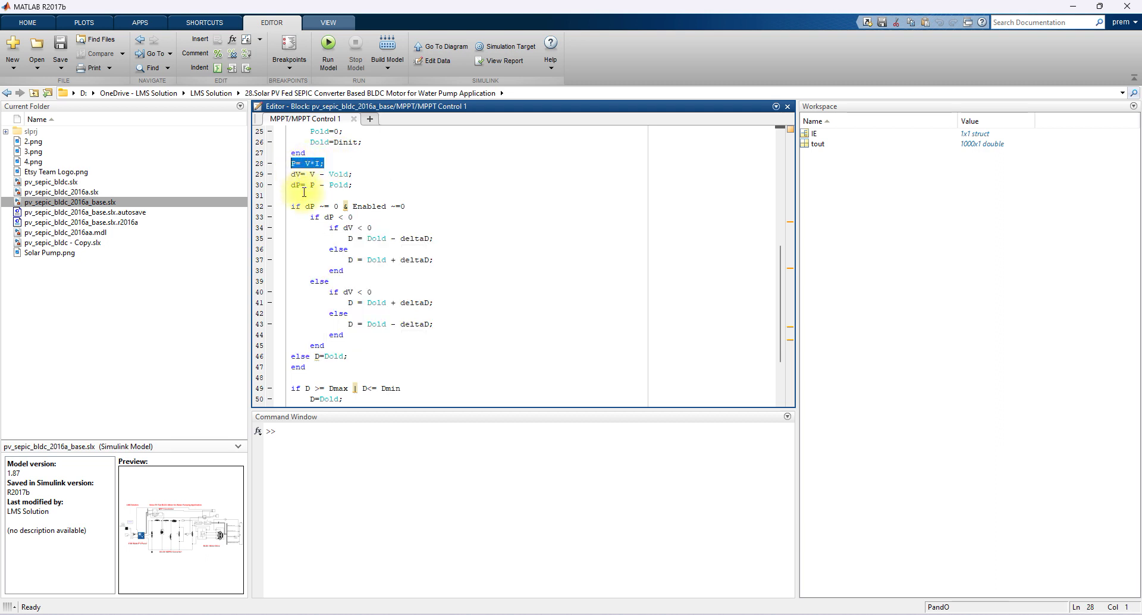
{"action": "double_click", "coordinate": [296, 174]}
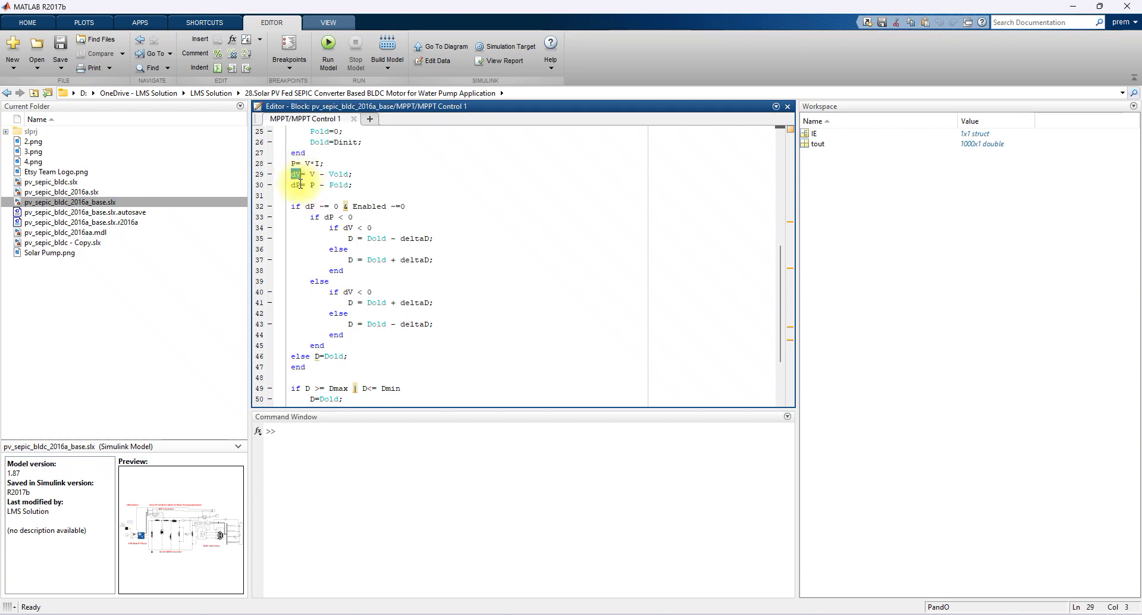
{"action": "left_click_drag", "start_coordinate": [292, 184], "coordinate": [296, 185]}
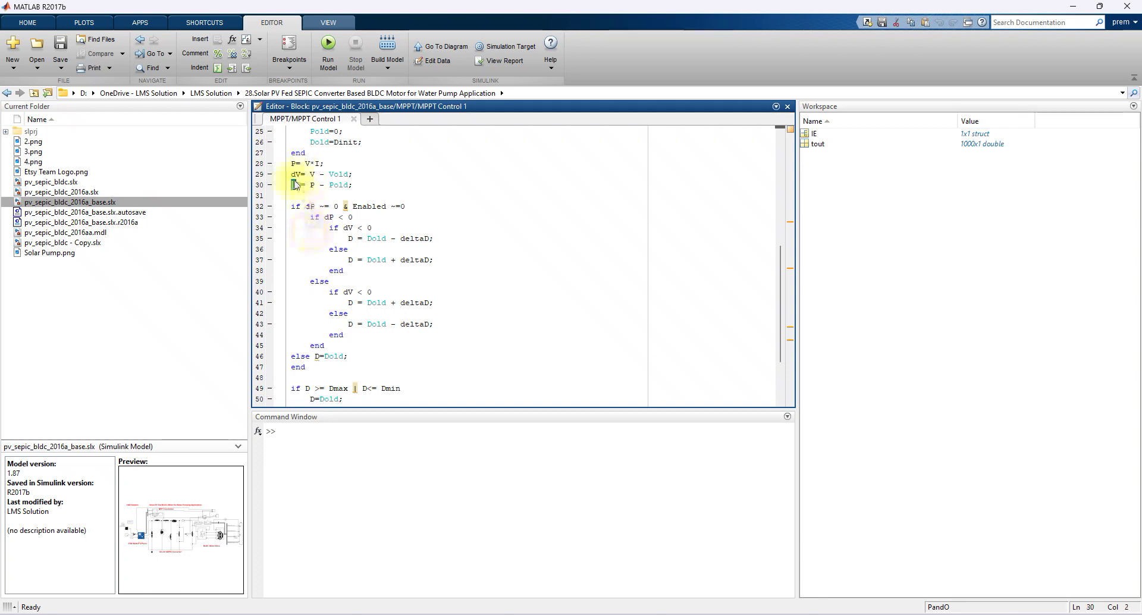
{"action": "left_click", "coordinate": [308, 249]}
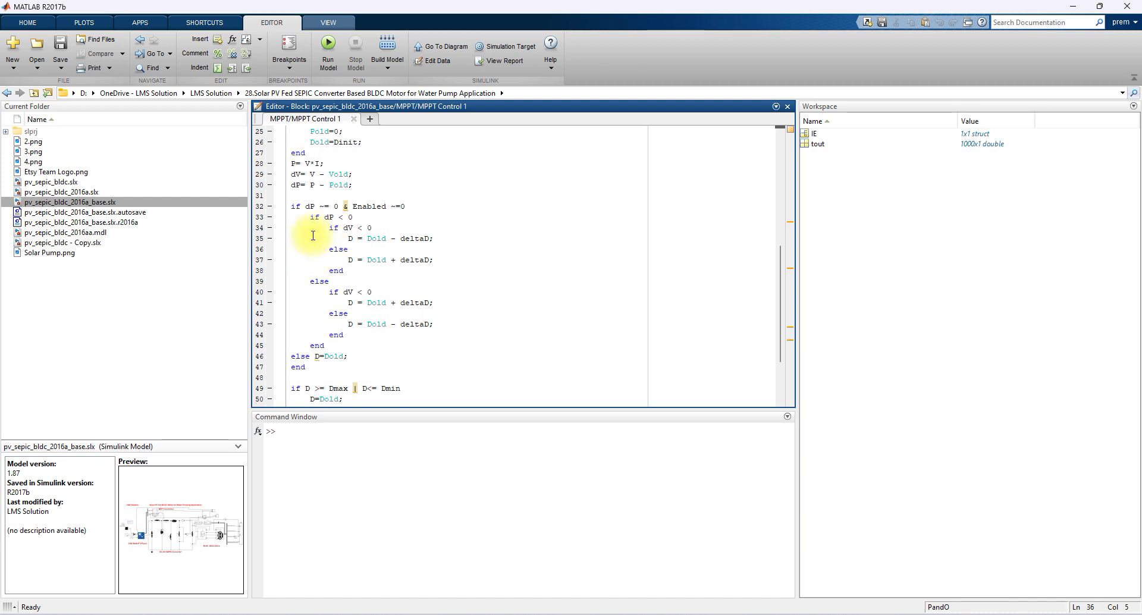
Step: Highlight the dP<0 and dV<0 branches with their D = Dold - deltaD and Dold + deltaD updates
{"action": "scroll", "coordinate": [304, 208], "scroll_direction": "down", "scroll_amount": 1}
{"action": "left_click_drag", "start_coordinate": [353, 184], "coordinate": [324, 185]}
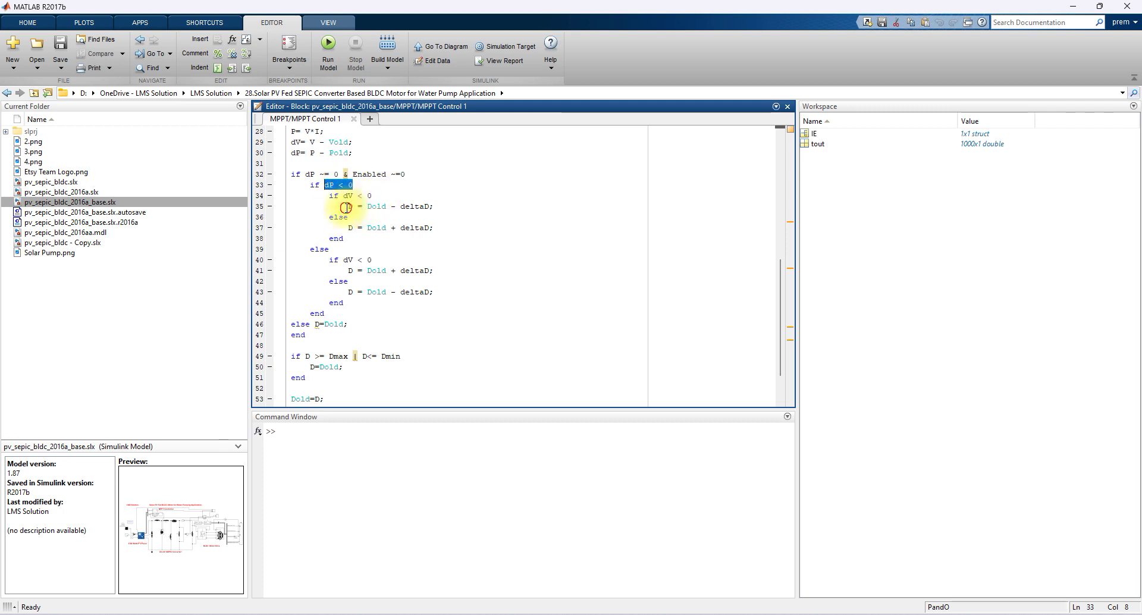
{"action": "left_click_drag", "start_coordinate": [345, 206], "coordinate": [461, 206]}
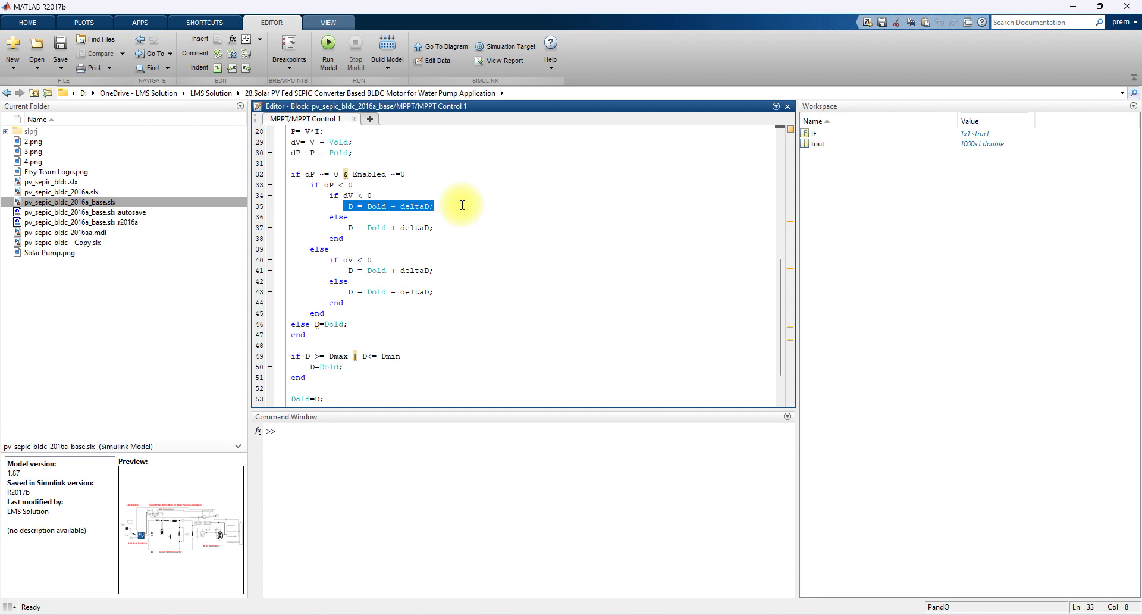
{"action": "left_click", "coordinate": [367, 196]}
{"action": "left_click_drag", "start_coordinate": [367, 196], "coordinate": [442, 230]}
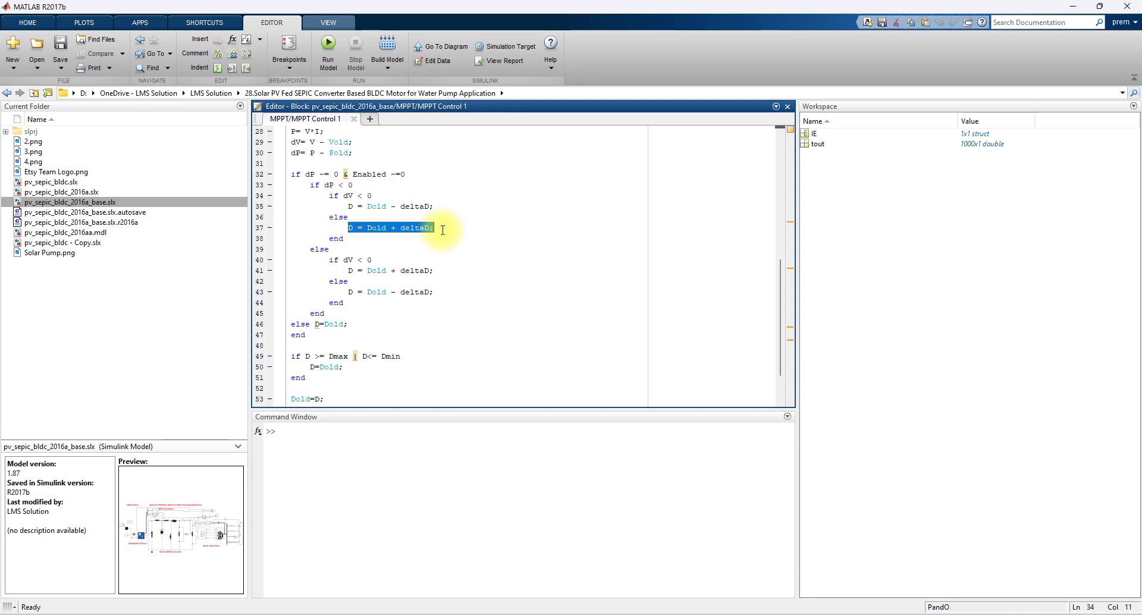
{"action": "left_click_drag", "start_coordinate": [372, 260], "coordinate": [340, 265]}
{"action": "left_click_drag", "start_coordinate": [324, 185], "coordinate": [357, 185]}
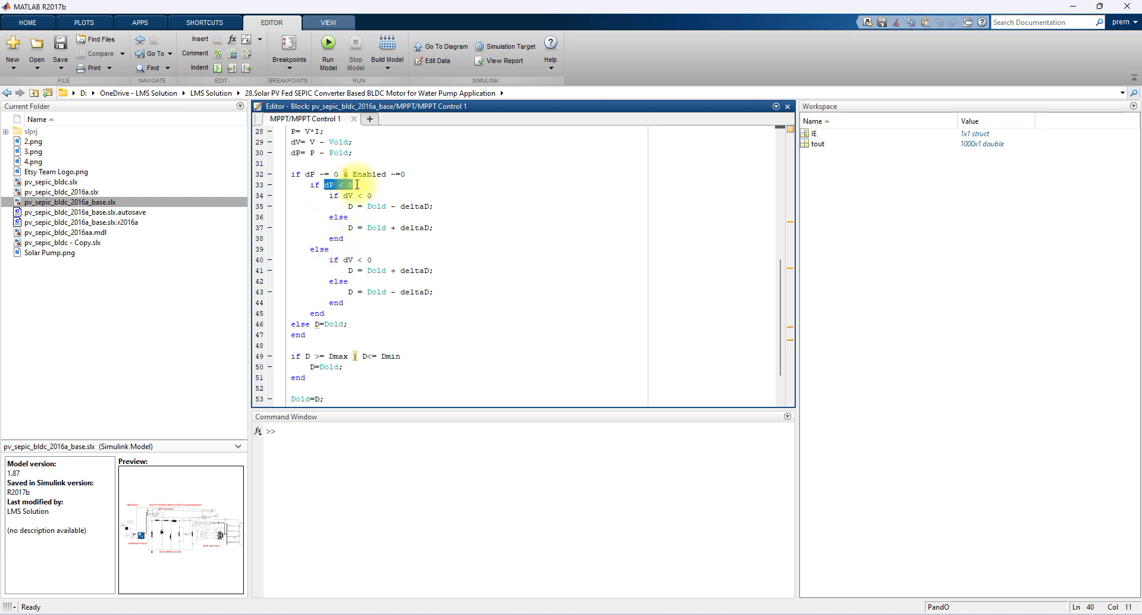
{"action": "left_click_drag", "start_coordinate": [372, 260], "coordinate": [343, 259]}
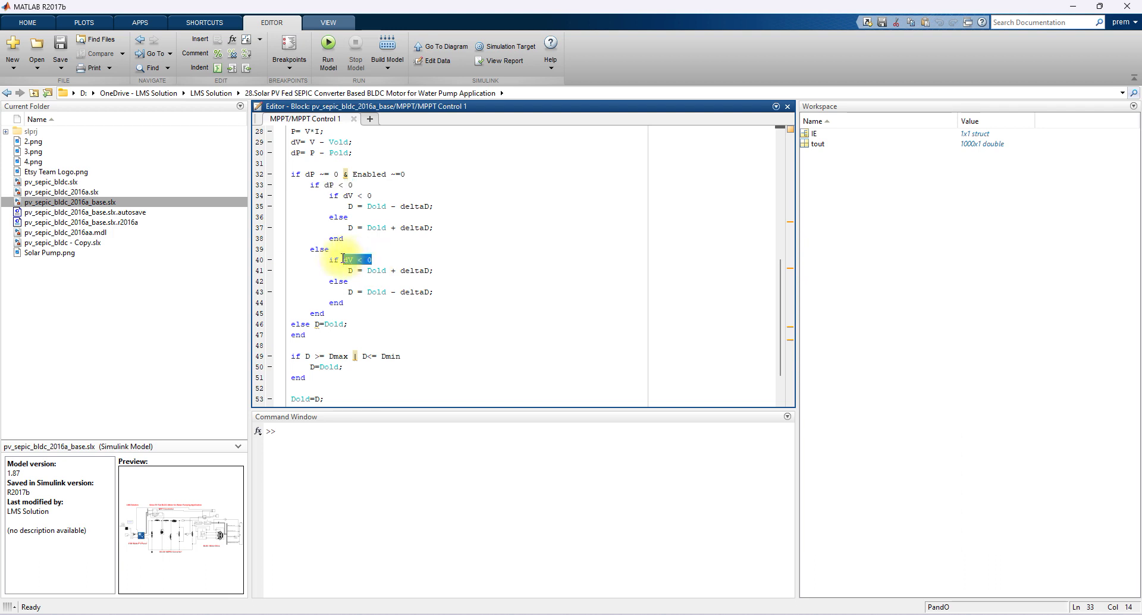
{"action": "left_click", "coordinate": [348, 271]}
{"action": "left_click_drag", "start_coordinate": [347, 270], "coordinate": [336, 295]}
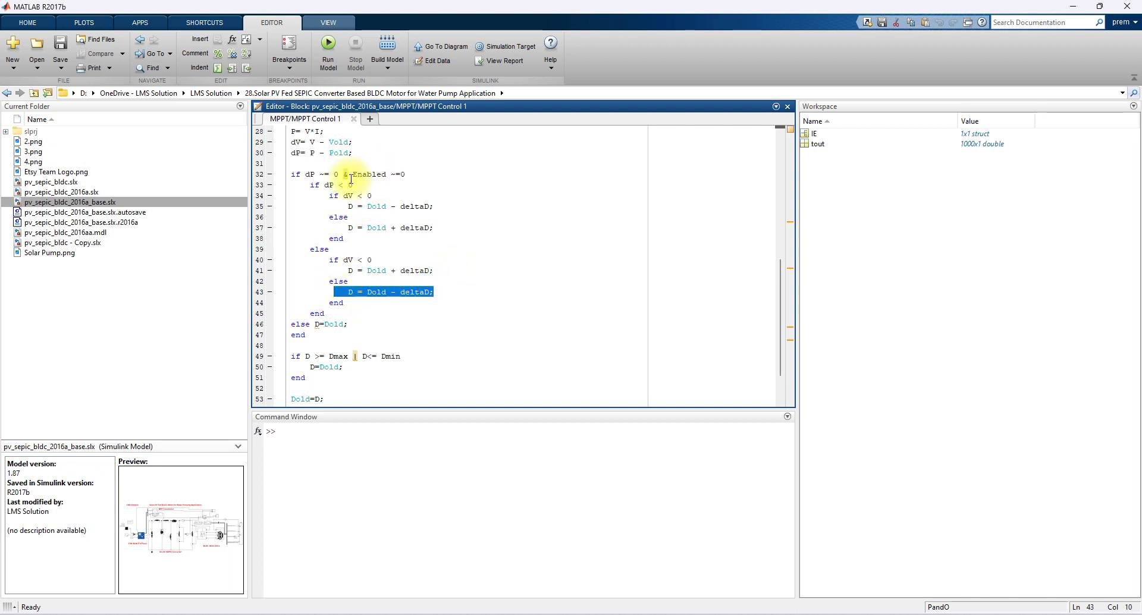
Step: Highlight the dP ~= 0 condition, the D=Dold fallback, and the Dmax/Dmin limit check
{"action": "left_click_drag", "start_coordinate": [305, 174], "coordinate": [342, 174]}
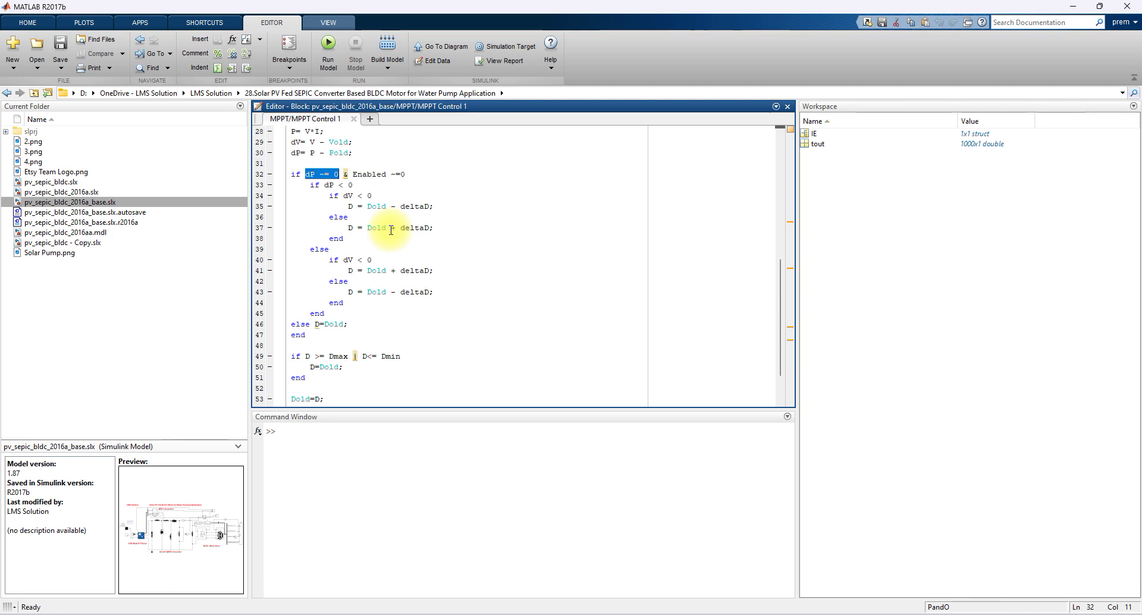
{"action": "left_click_drag", "start_coordinate": [314, 324], "coordinate": [358, 324]}
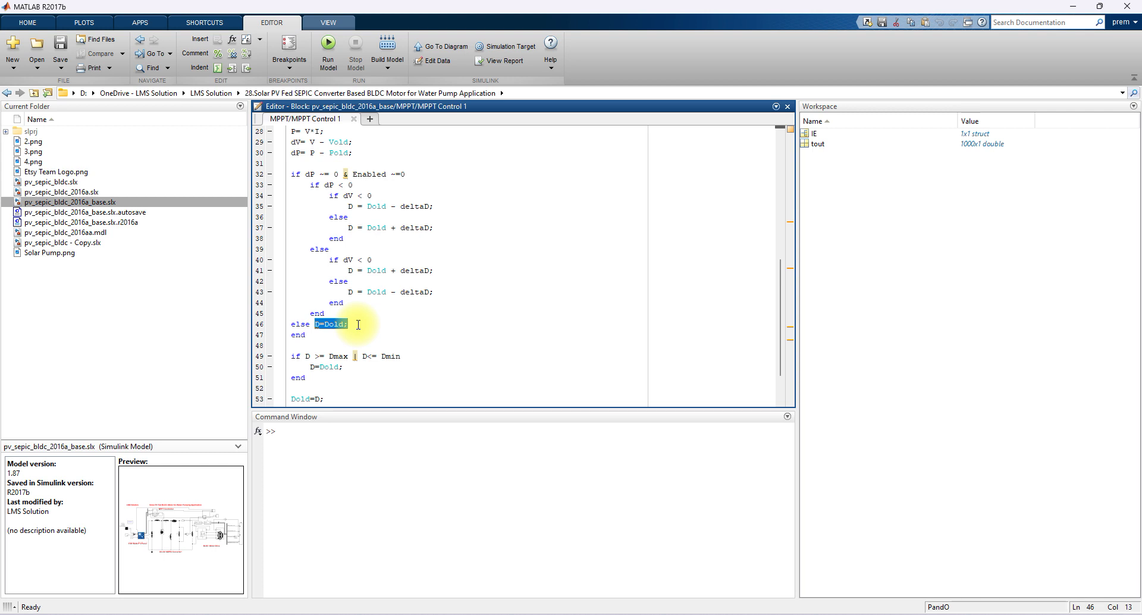
{"action": "left_click_drag", "start_coordinate": [355, 324], "coordinate": [305, 188]}
{"action": "left_click_drag", "start_coordinate": [342, 367], "coordinate": [307, 356]}
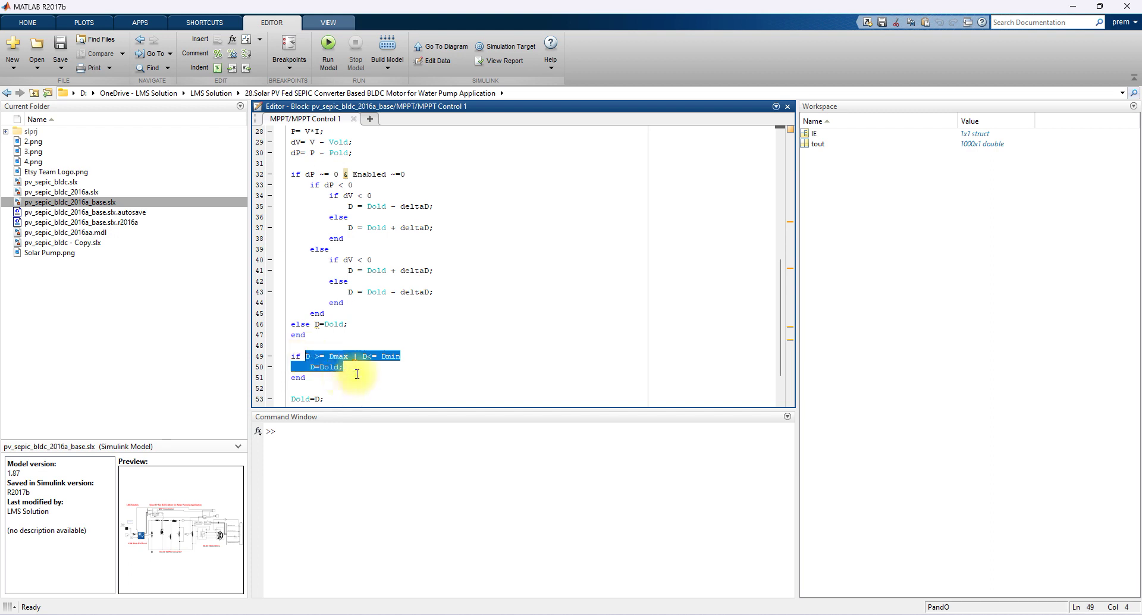
Step: Highlight the D=Dold limit line and the Dold, Vold, Pold updates on lines 52–55
{"action": "scroll", "coordinate": [358, 374], "scroll_direction": "down", "scroll_amount": 2}
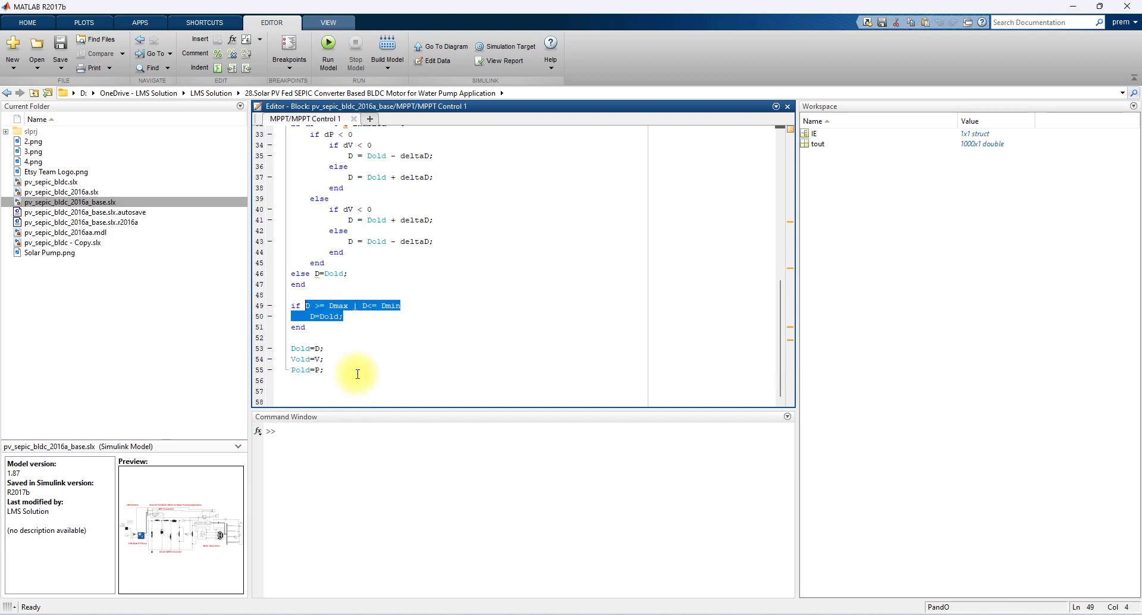
{"action": "left_click", "coordinate": [344, 321]}
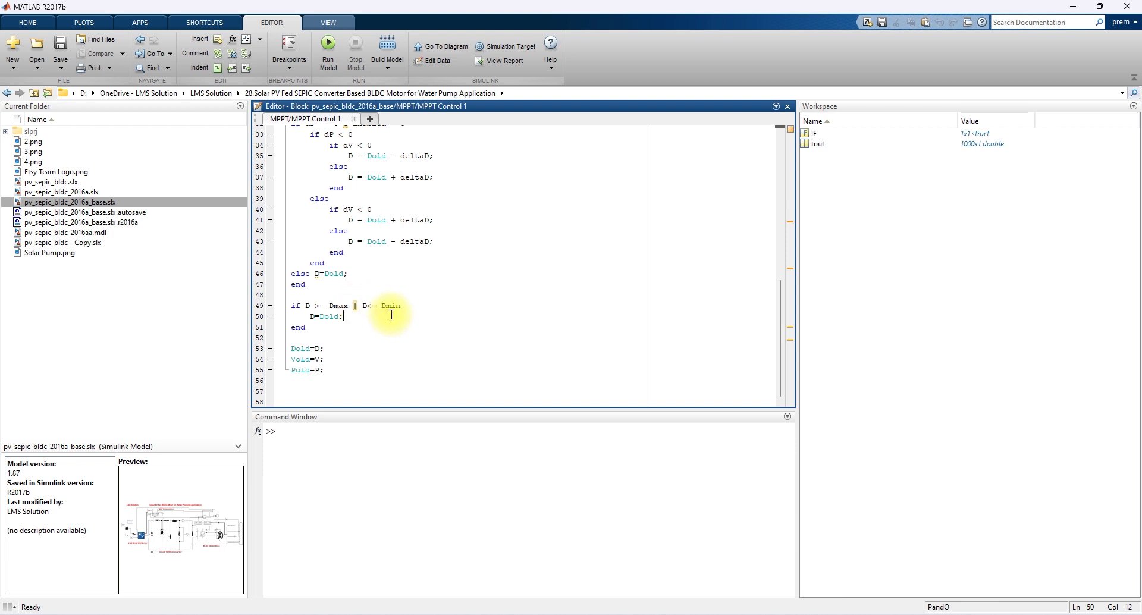
{"action": "left_click_drag", "start_coordinate": [343, 317], "coordinate": [278, 321]}
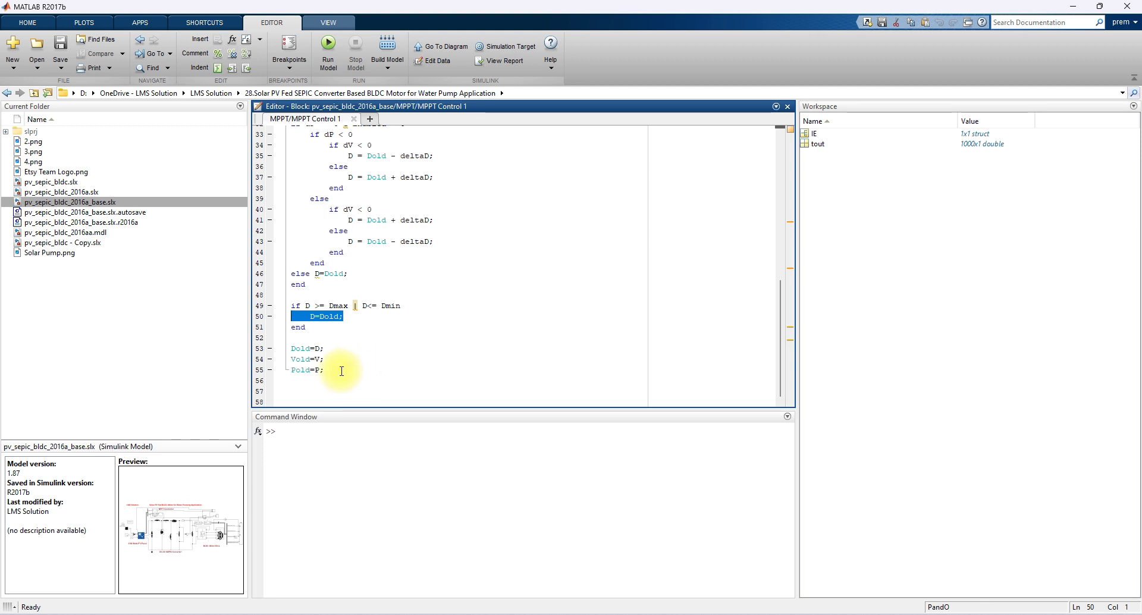
{"action": "left_click_drag", "start_coordinate": [326, 370], "coordinate": [291, 337]}
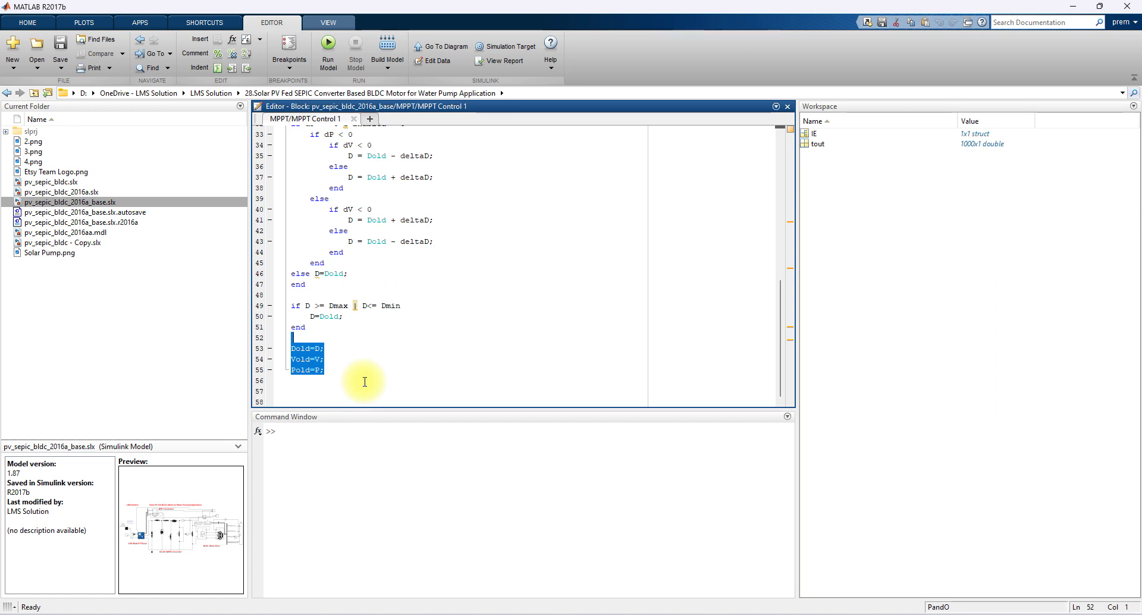
{"action": "left_click", "coordinate": [394, 370]}
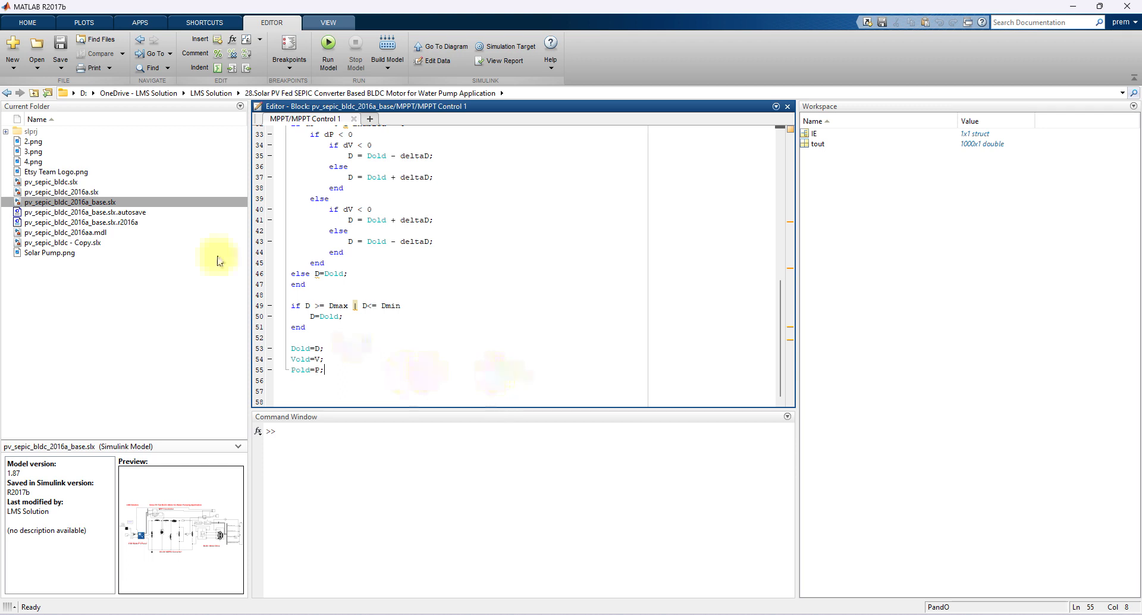
{"action": "scroll", "coordinate": [374, 284], "scroll_direction": "up", "scroll_amount": 1}
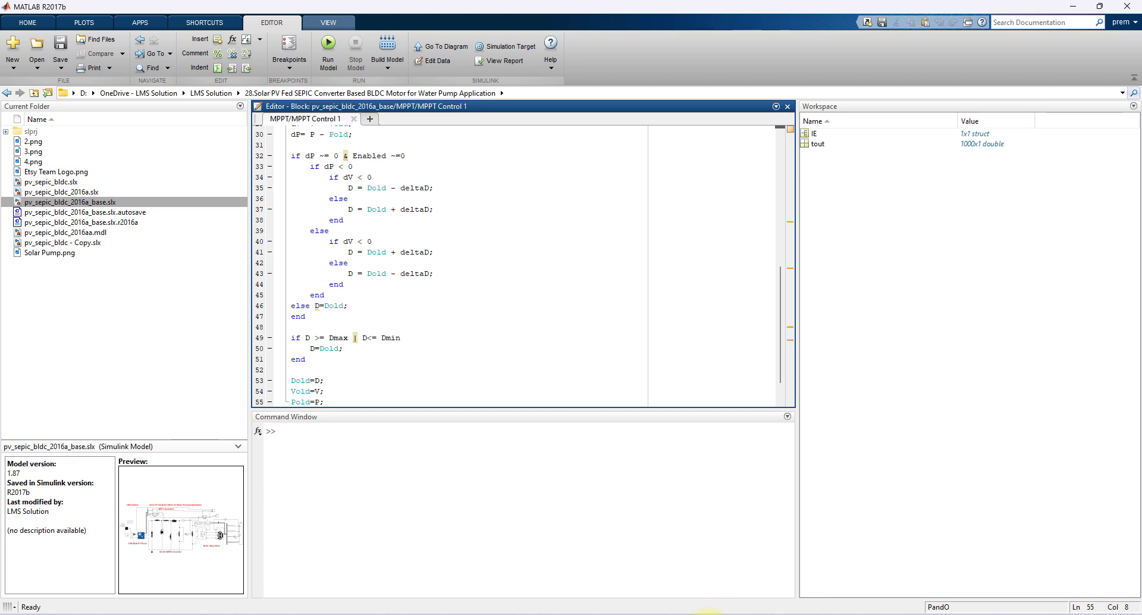
Step: Minimize the editor, return to the top-level model, and select the PWM Generator (DC-DC) block
{"action": "left_click", "coordinate": [1072, 6]}
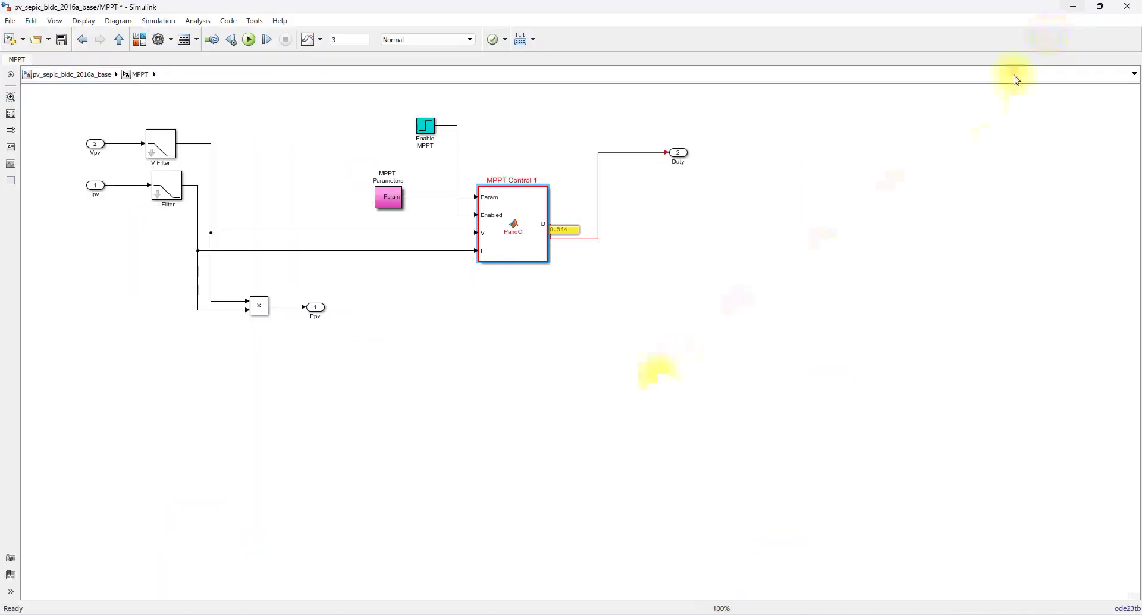
{"action": "left_click", "coordinate": [82, 39]}
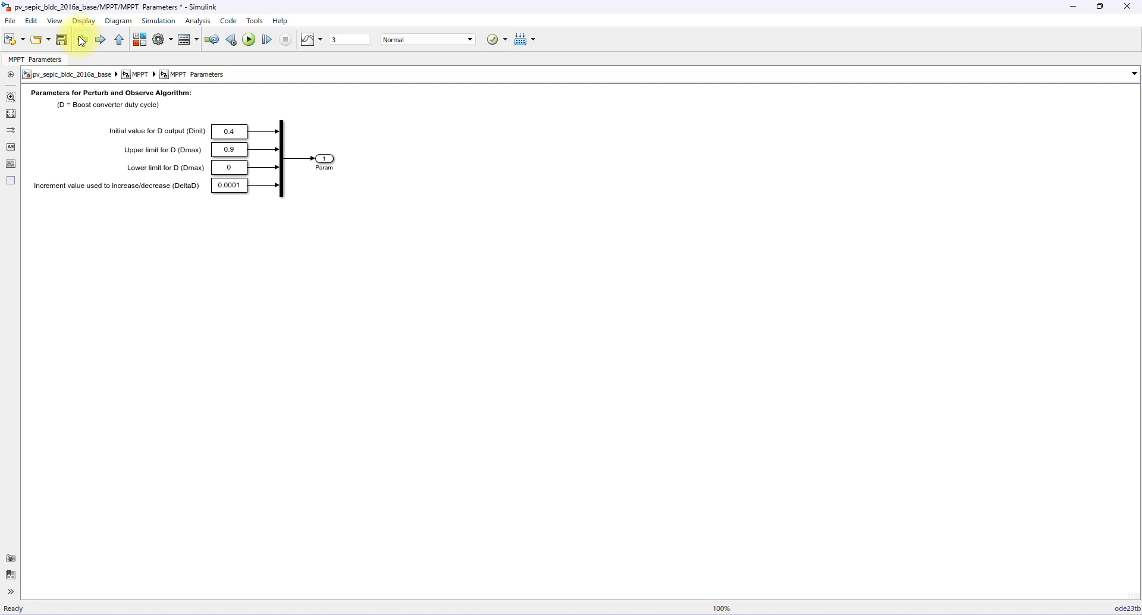
{"action": "left_click", "coordinate": [82, 39]}
{"action": "left_click", "coordinate": [92, 74]}
{"action": "left_click", "coordinate": [193, 119]}
{"action": "left_click", "coordinate": [320, 166]}
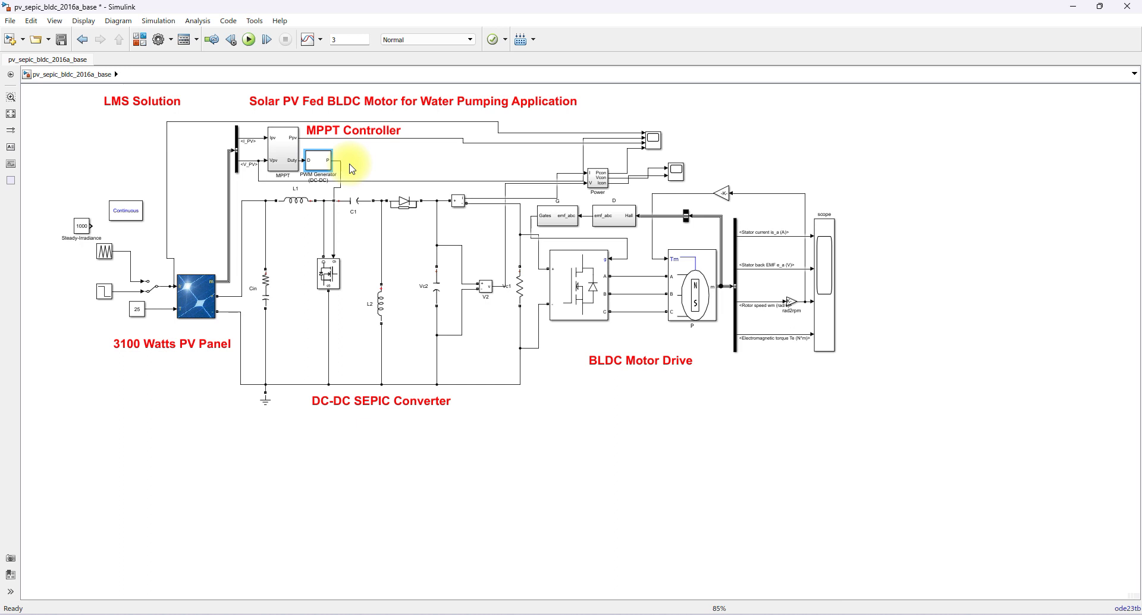
{"action": "left_click", "coordinate": [329, 282]}
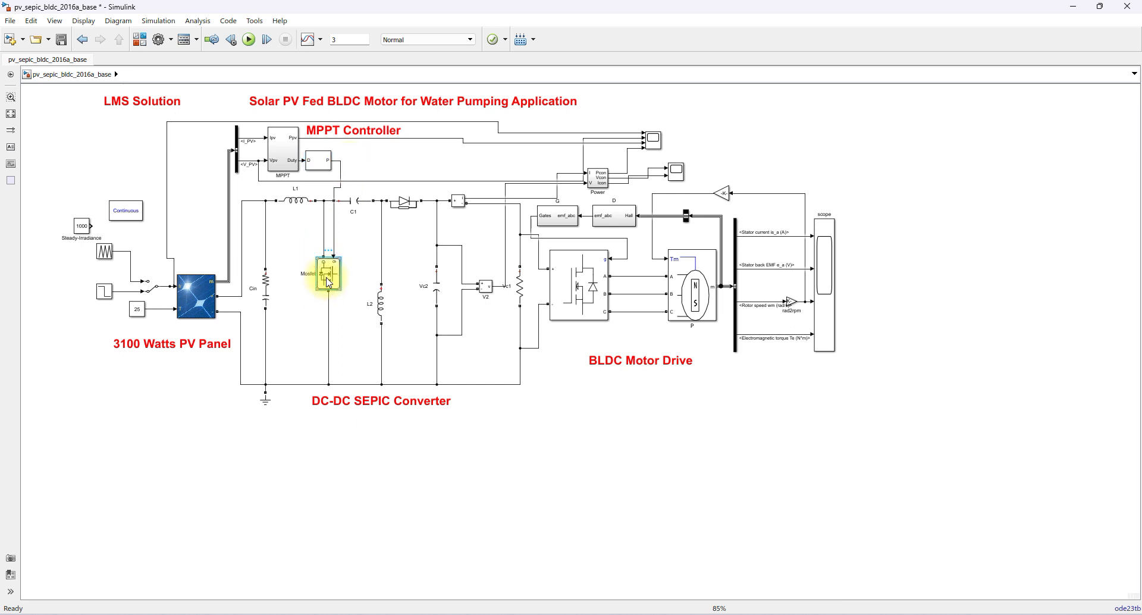
{"action": "left_click", "coordinate": [201, 306]}
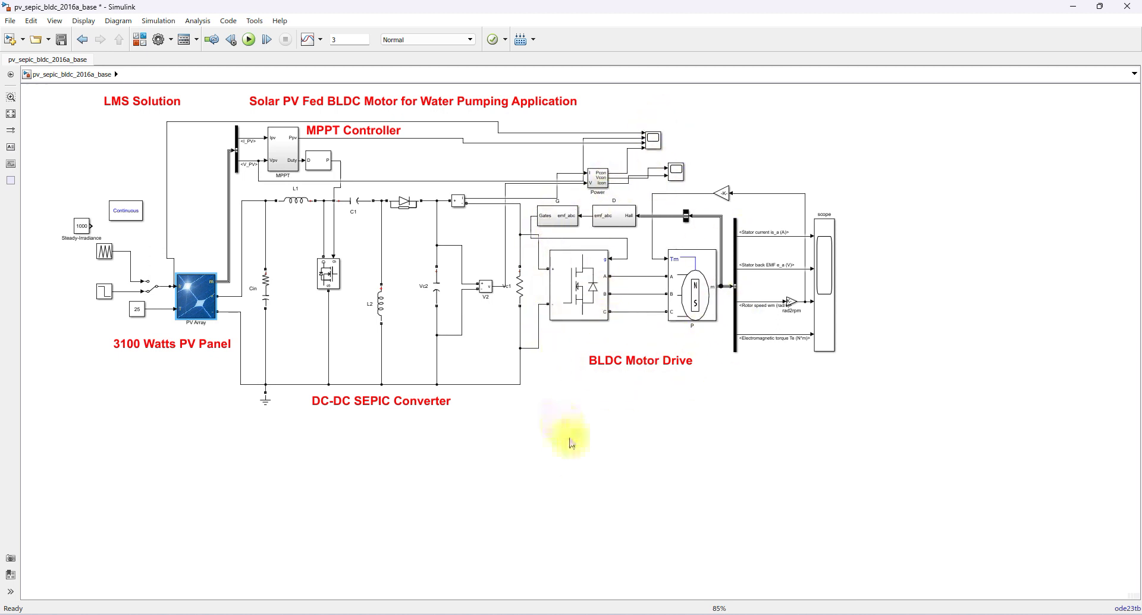
{"action": "left_click", "coordinate": [595, 306]}
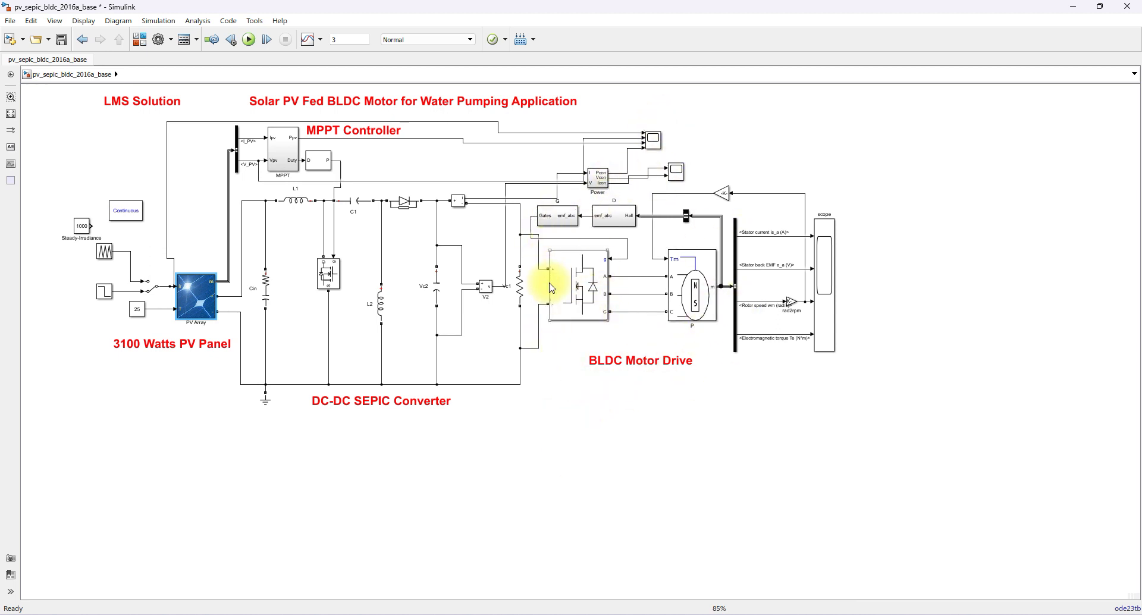
{"action": "key", "text": "F10"}
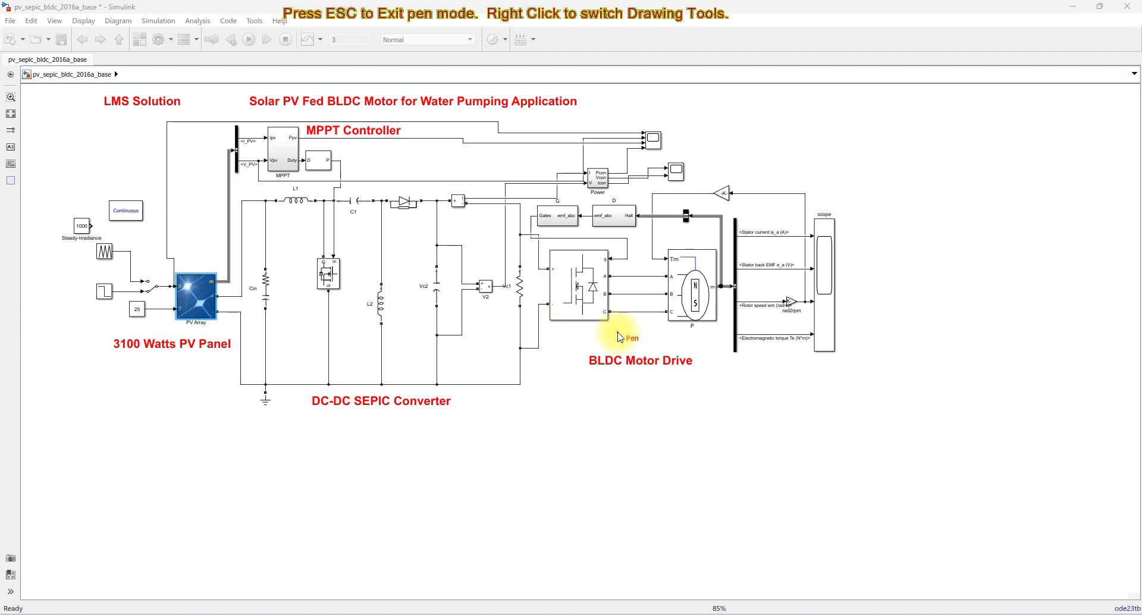
{"action": "left_click_drag", "start_coordinate": [541, 285], "coordinate": [585, 268]}
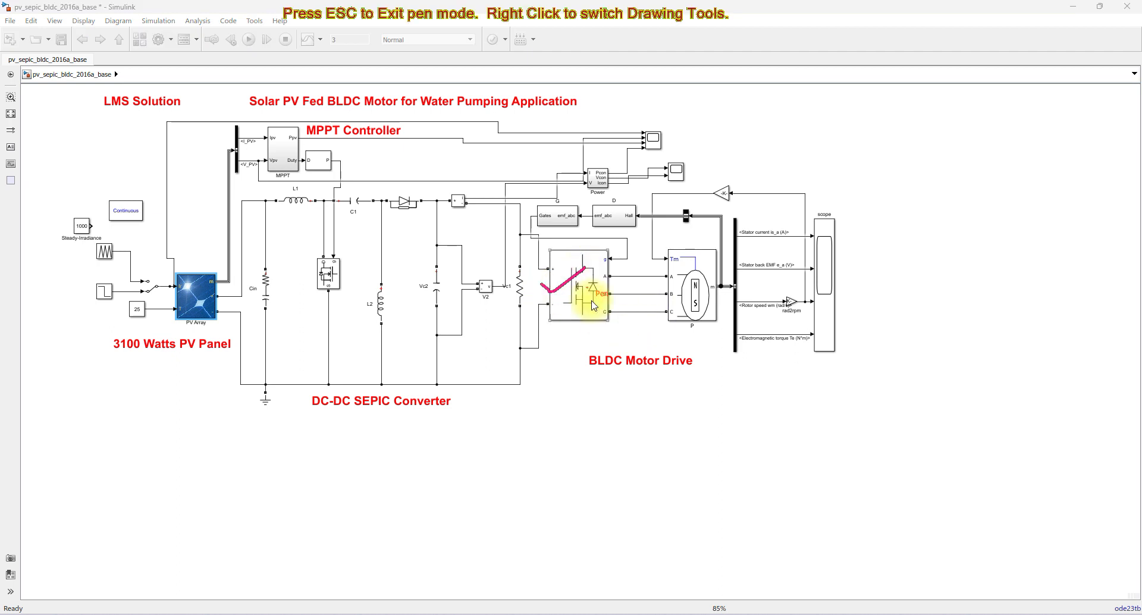
{"action": "left_click_drag", "start_coordinate": [658, 280], "coordinate": [701, 258]}
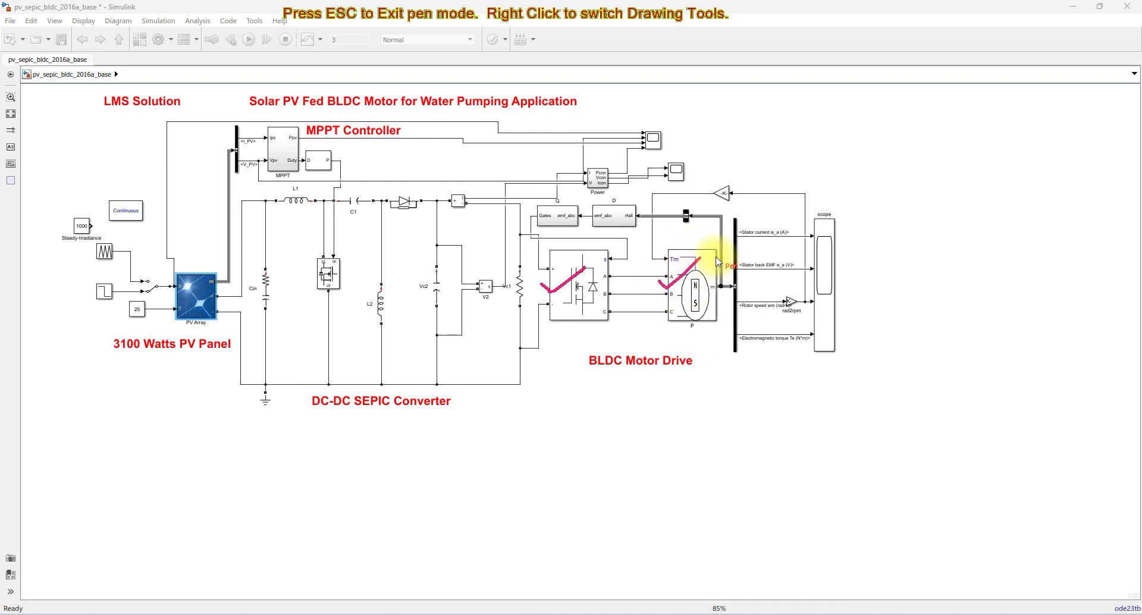
{"action": "mouse_move", "coordinate": [721, 252]}
{"action": "left_mouse_down"}
{"action": "mouse_move", "coordinate": [694, 215]}
{"action": "mouse_move", "coordinate": [640, 218]}
{"action": "left_mouse_up"}
{"action": "key", "text": "Escape"}
{"action": "left_click", "coordinate": [617, 222]}
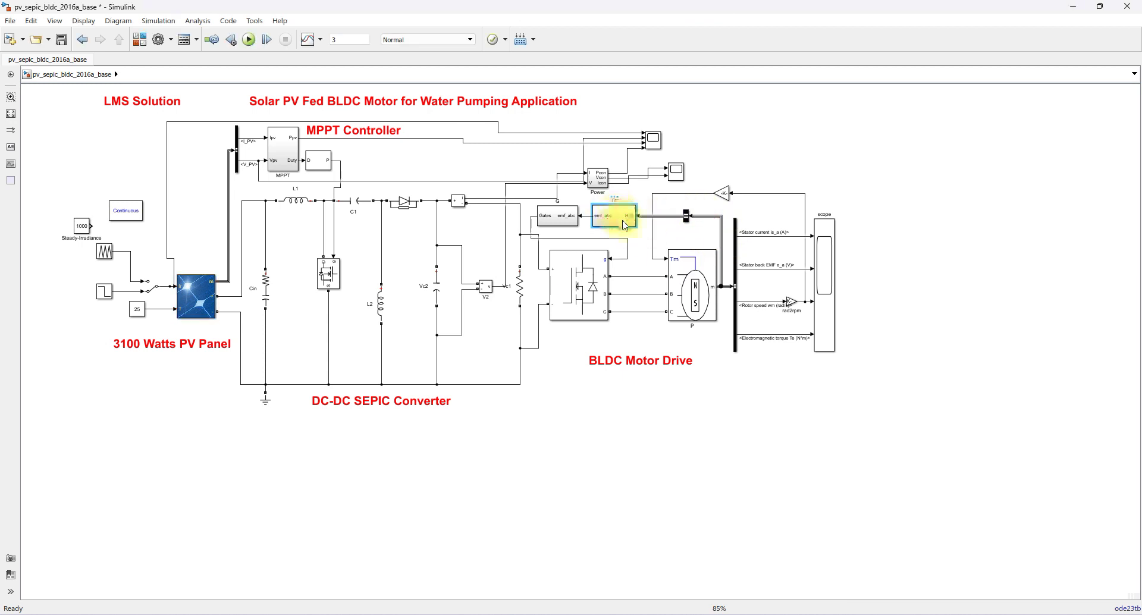
Step: Open the Hall-to-emf decoder subsystem D and examine its truth-table annotation
{"action": "double_click", "coordinate": [624, 225]}
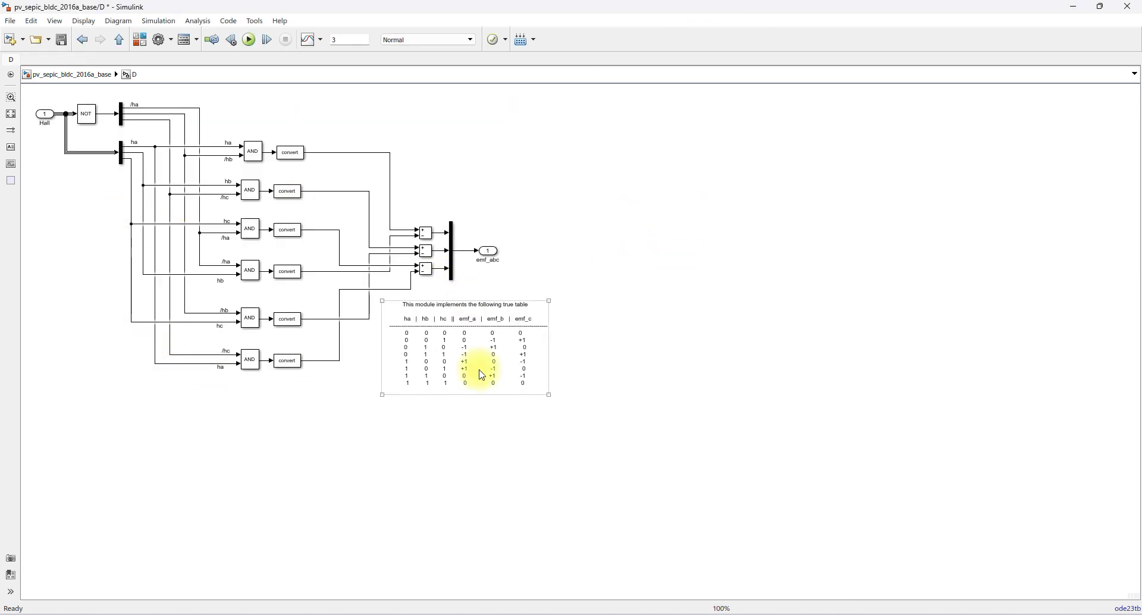
{"action": "left_click", "coordinate": [438, 364]}
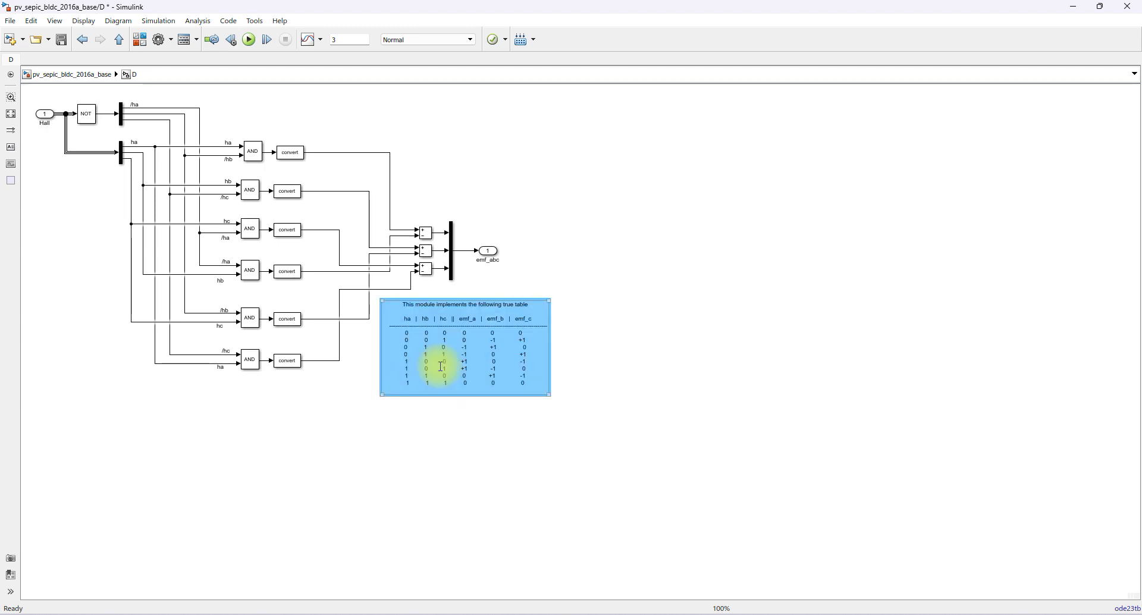
{"action": "scroll", "coordinate": [438, 365], "scroll_direction": "up", "scroll_amount": 3}
{"action": "scroll", "coordinate": [441, 366], "scroll_direction": "up", "scroll_amount": 1}
{"action": "left_click", "coordinate": [401, 518]}
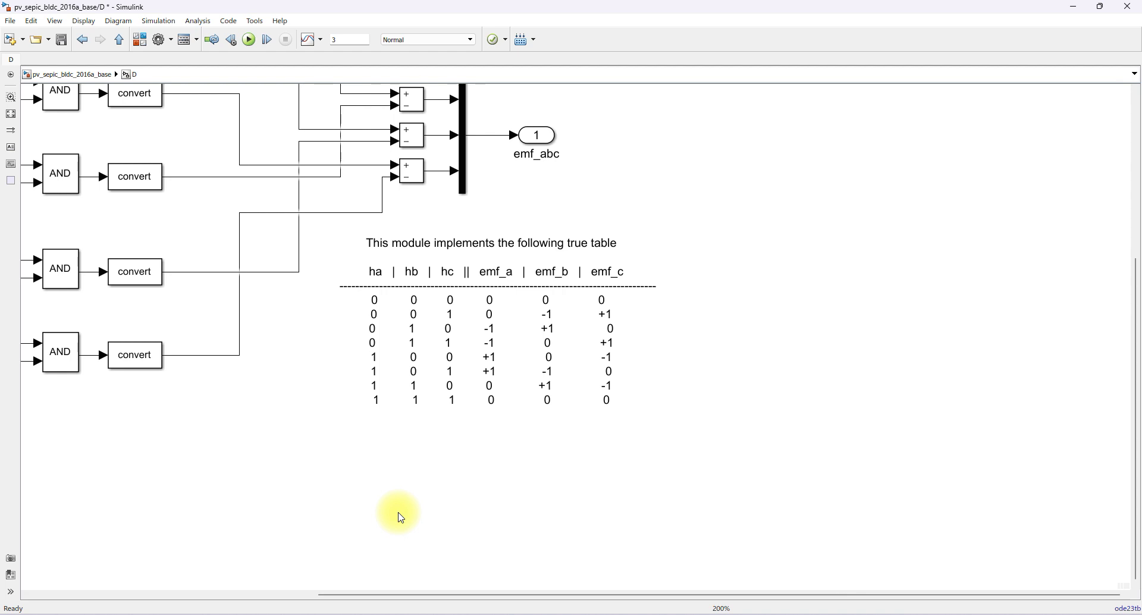
{"action": "scroll", "coordinate": [446, 318], "scroll_direction": "down", "scroll_amount": 4}
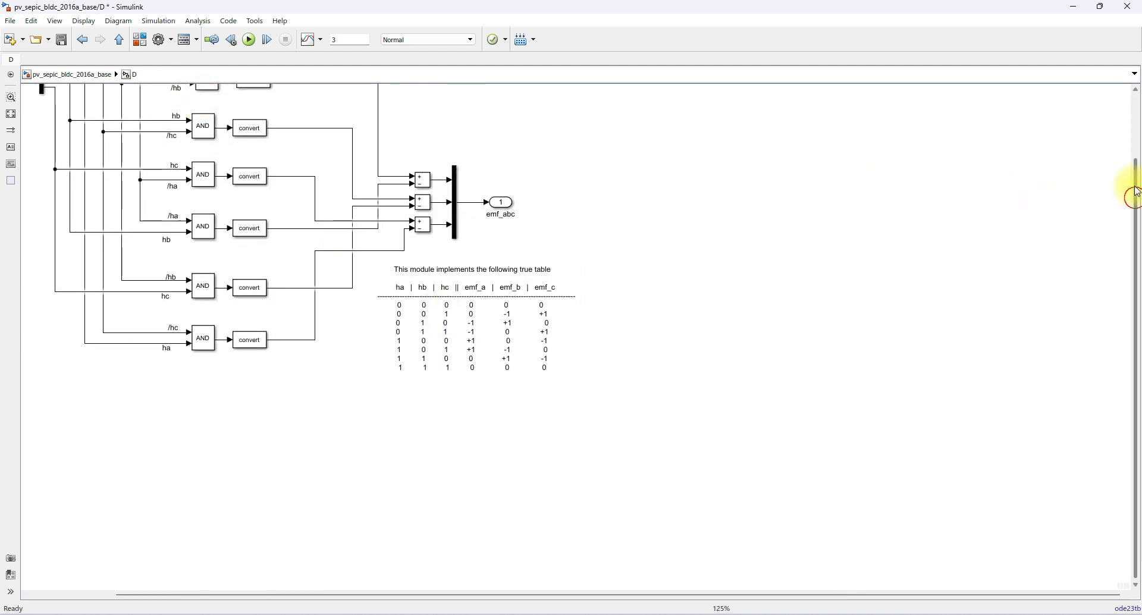
Step: Highlight the six AND blocks, three summing blocks and emf_abc output, then return to the top level
{"action": "left_click_drag", "start_coordinate": [1134, 192], "coordinate": [1104, 120]}
{"action": "left_click_drag", "start_coordinate": [159, 125], "coordinate": [224, 447]}
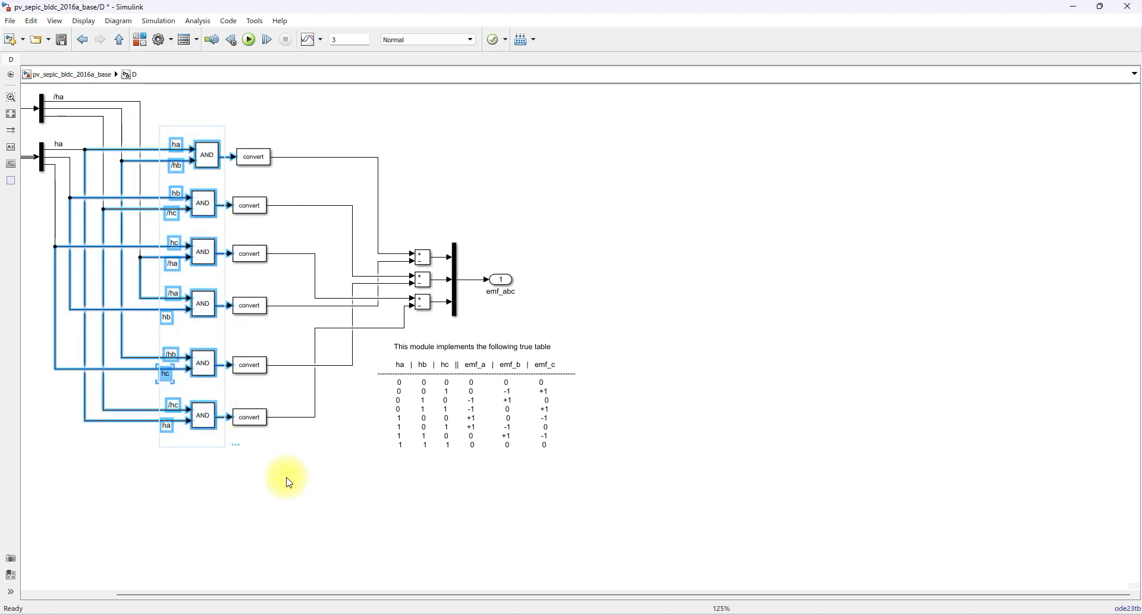
{"action": "left_click_drag", "start_coordinate": [398, 234], "coordinate": [435, 332]}
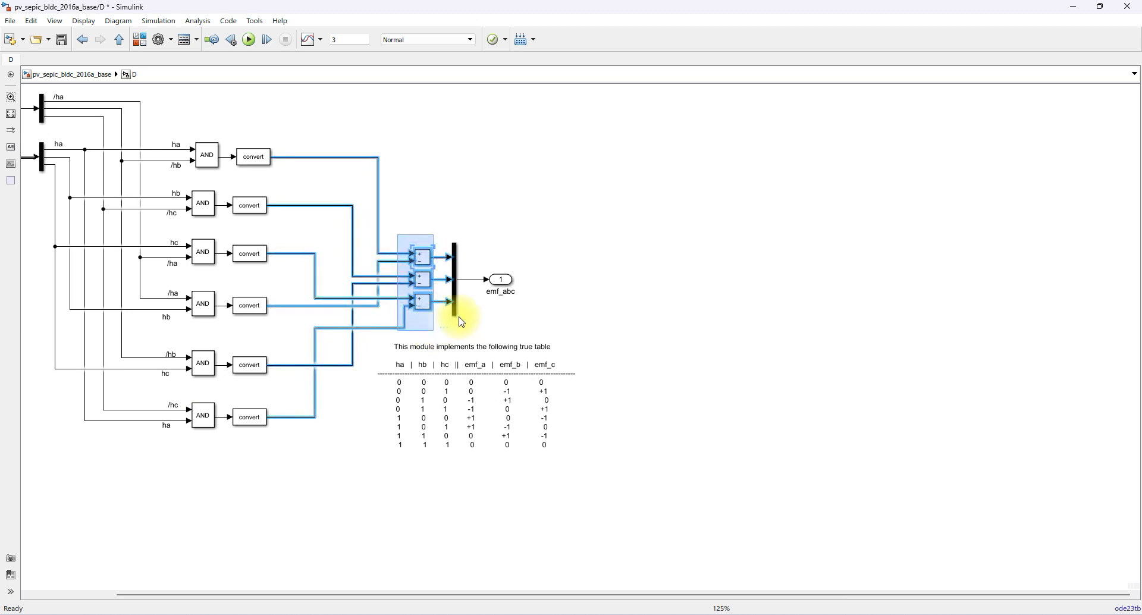
{"action": "left_click", "coordinate": [502, 299]}
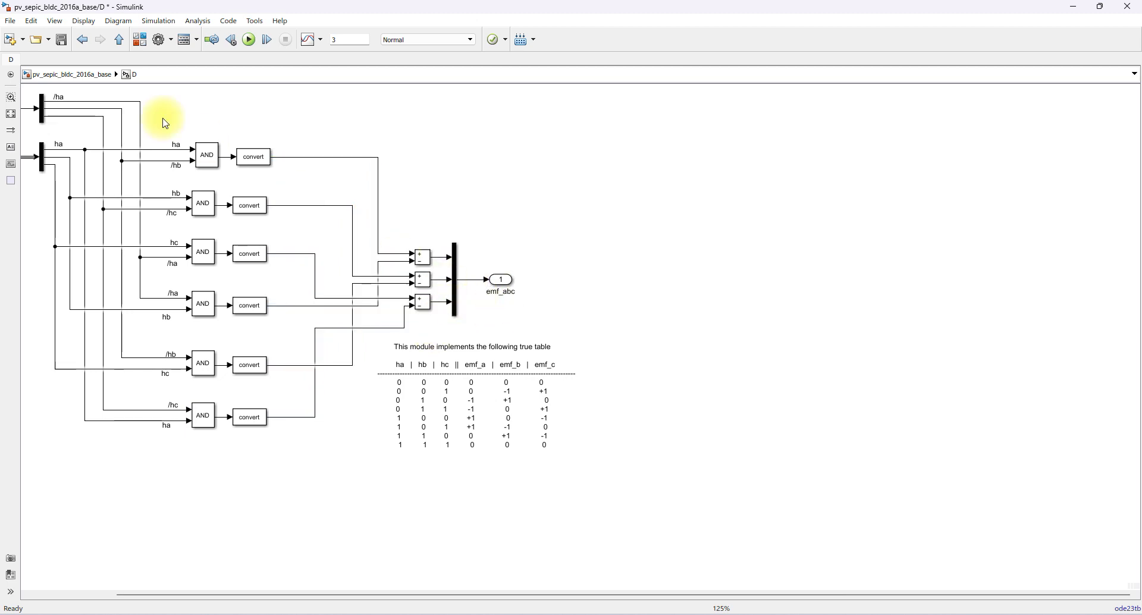
{"action": "left_click", "coordinate": [119, 39]}
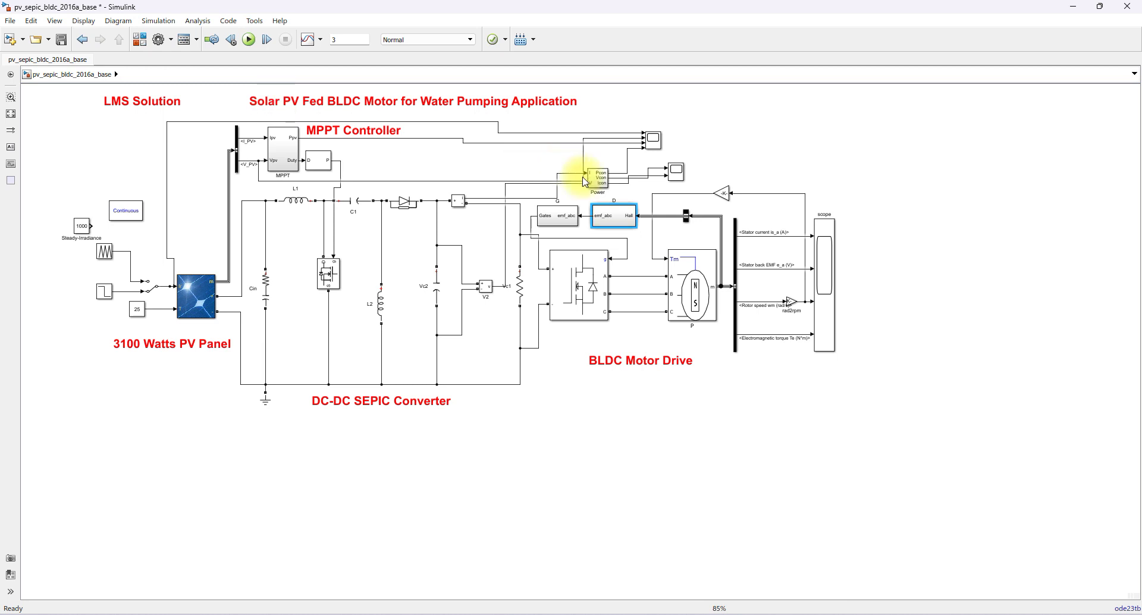
{"action": "double_click", "coordinate": [566, 219]}
{"action": "left_click", "coordinate": [364, 229]}
{"action": "left_click", "coordinate": [209, 340]}
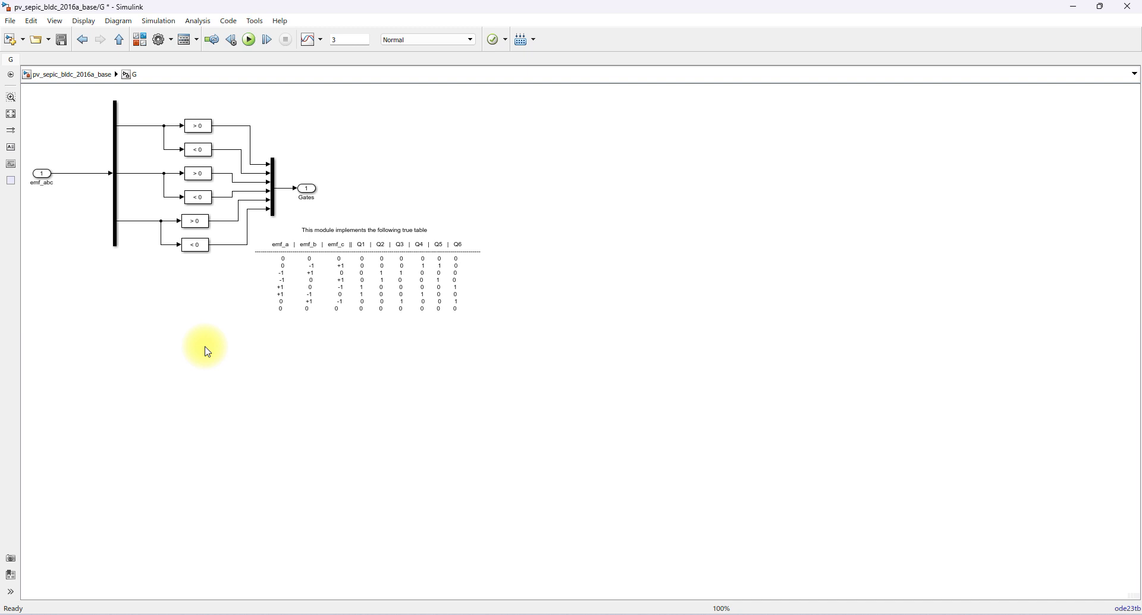
{"action": "left_click", "coordinate": [295, 228]}
{"action": "scroll", "coordinate": [294, 227], "scroll_direction": "up", "scroll_amount": 3}
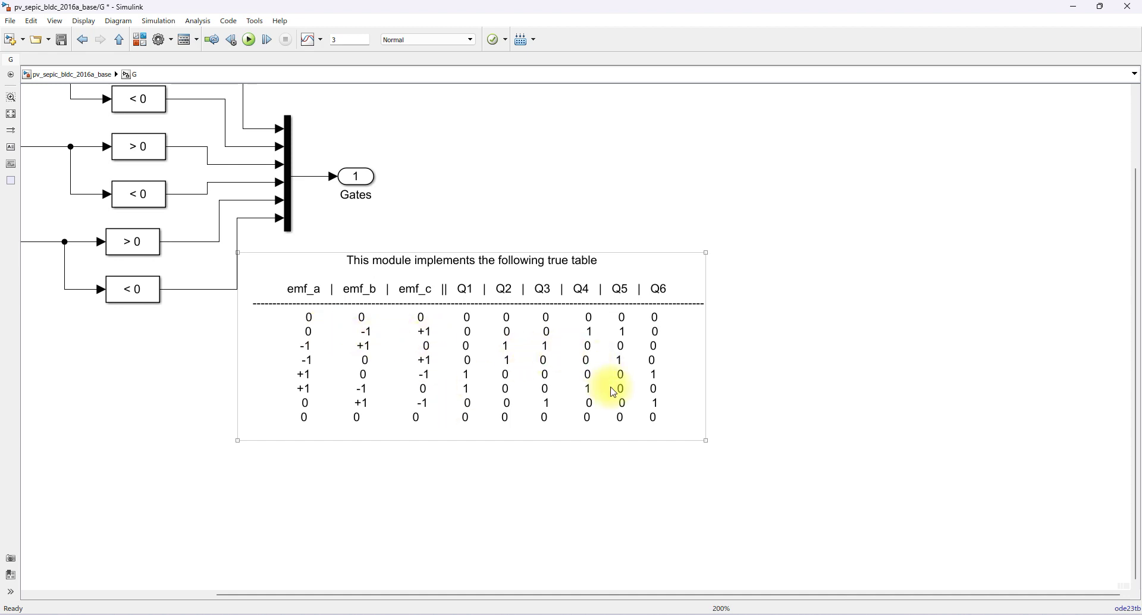
{"action": "left_click", "coordinate": [11, 115]}
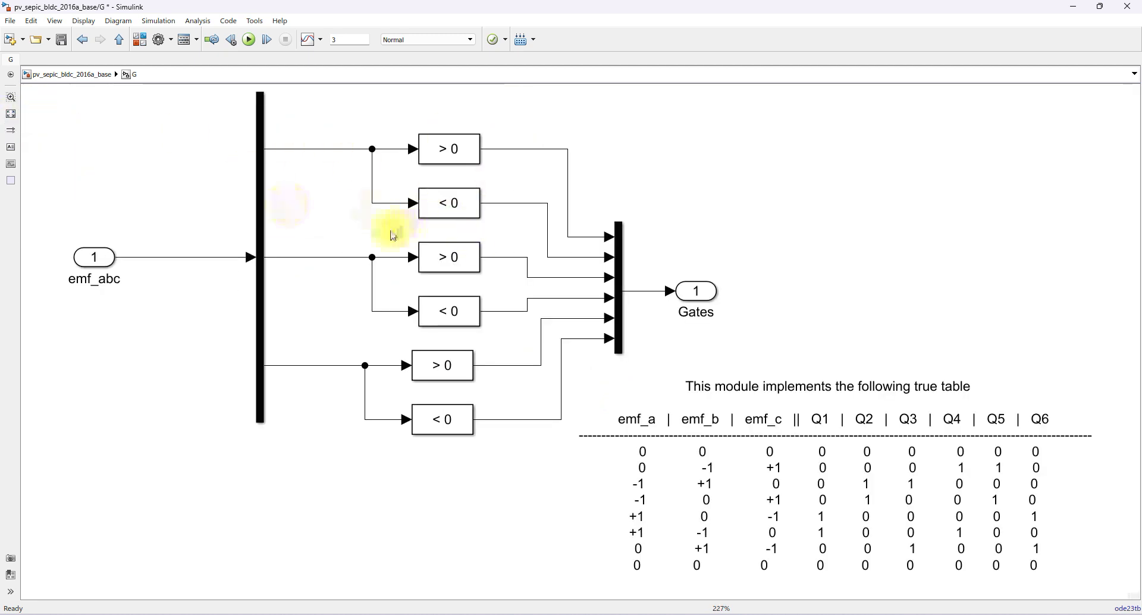
{"action": "left_click", "coordinate": [480, 162]}
{"action": "left_click", "coordinate": [455, 216]}
{"action": "left_click_drag", "start_coordinate": [514, 135], "coordinate": [568, 232]}
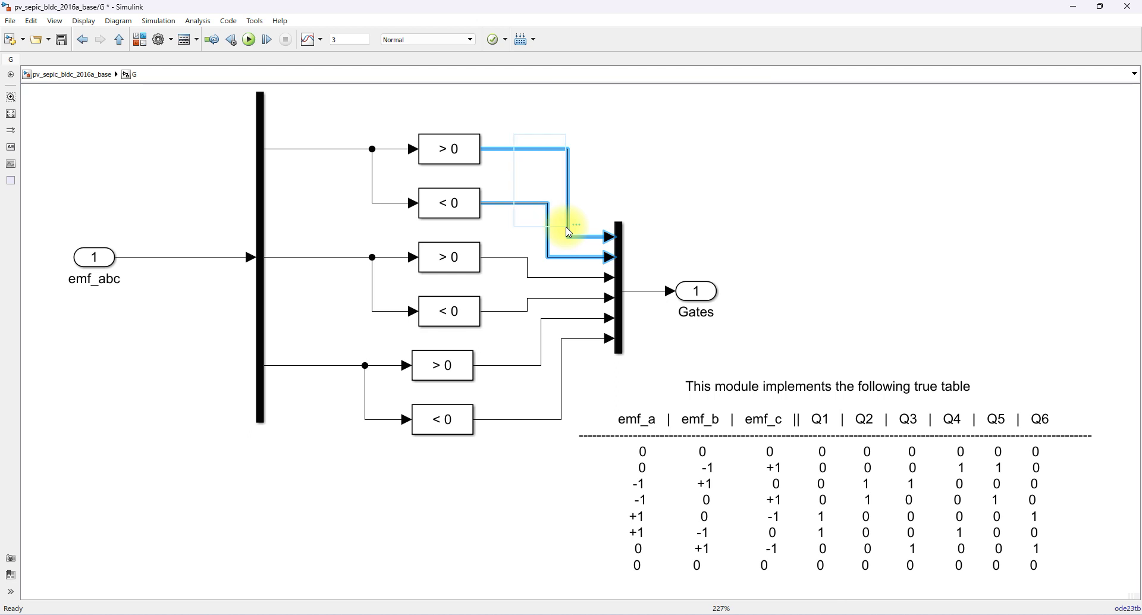
{"action": "left_click", "coordinate": [334, 269]}
{"action": "left_click", "coordinate": [340, 257]}
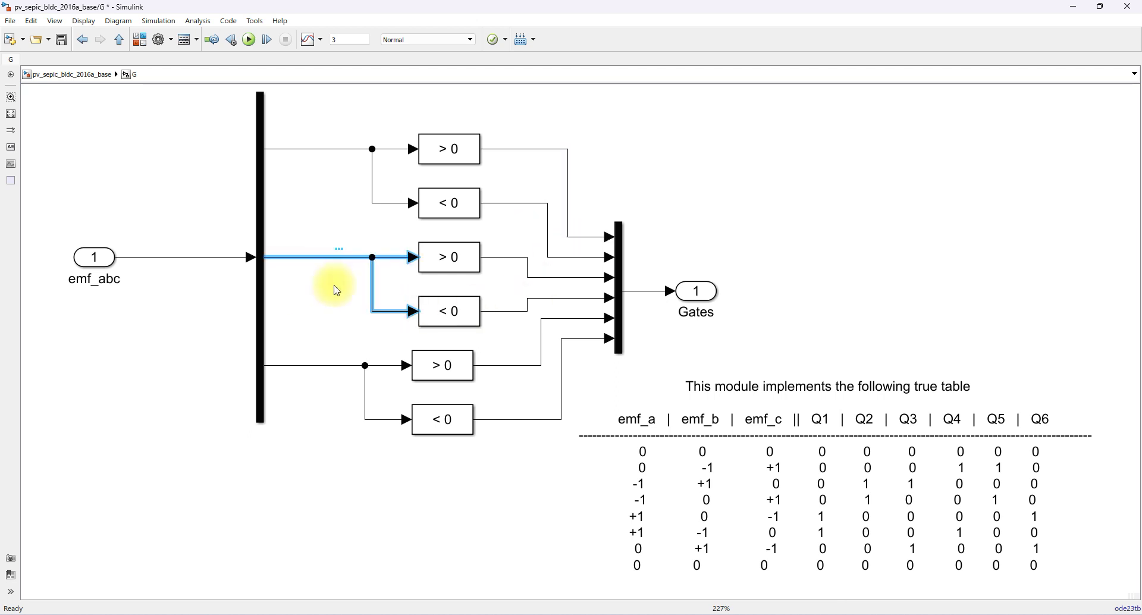
{"action": "left_click", "coordinate": [453, 260]}
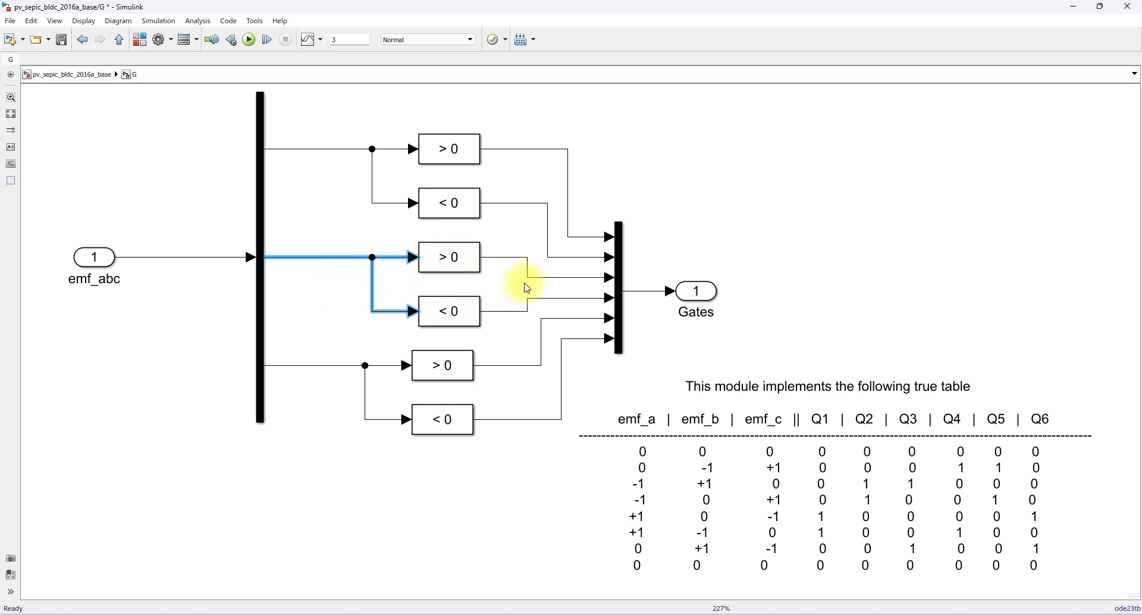
{"action": "left_click_drag", "start_coordinate": [545, 264], "coordinate": [564, 311]}
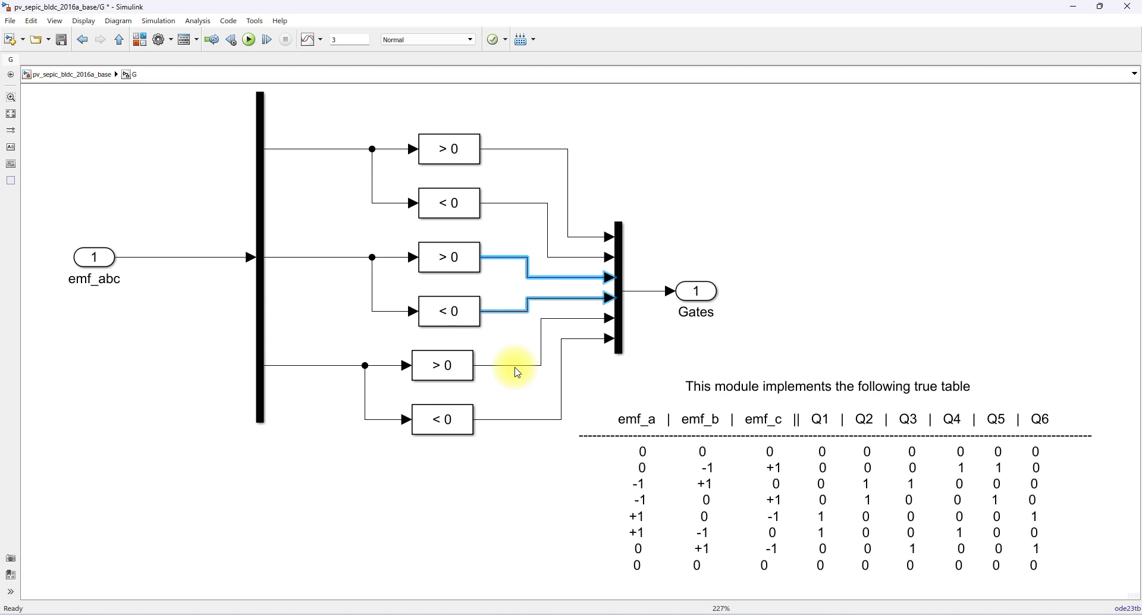
{"action": "left_click", "coordinate": [331, 373]}
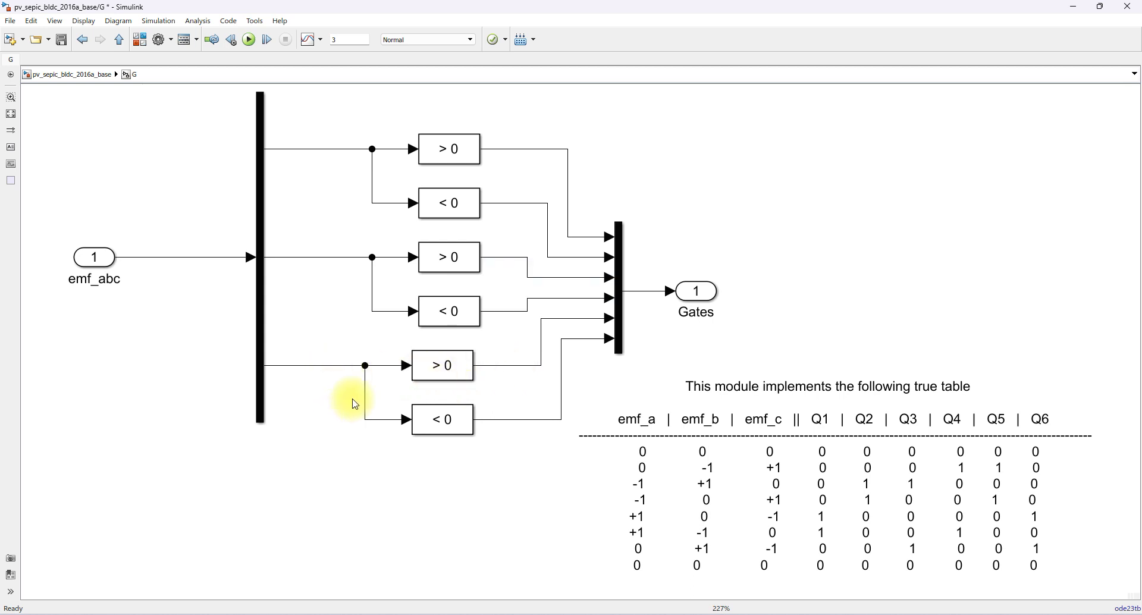
{"action": "left_click", "coordinate": [443, 374]}
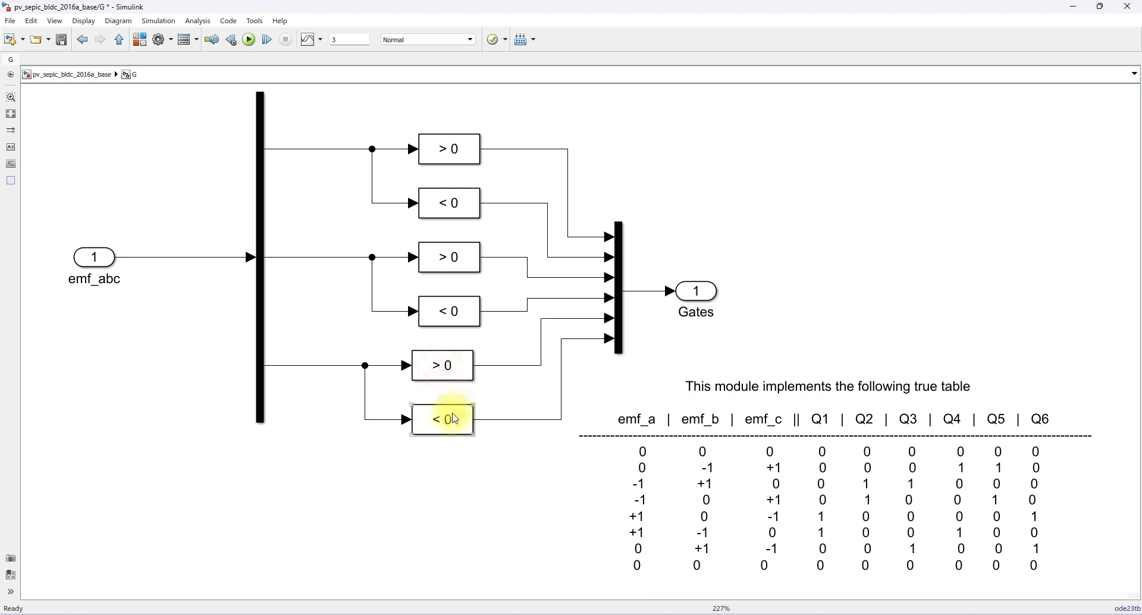
{"action": "left_click_drag", "start_coordinate": [522, 350], "coordinate": [556, 449]}
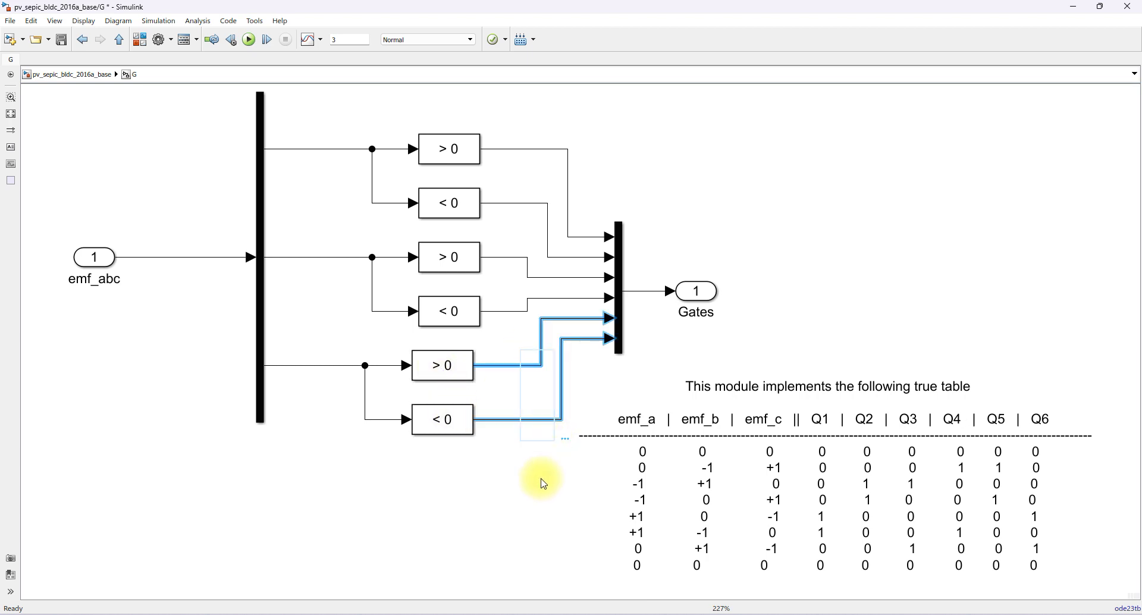
{"action": "left_click", "coordinate": [172, 138]}
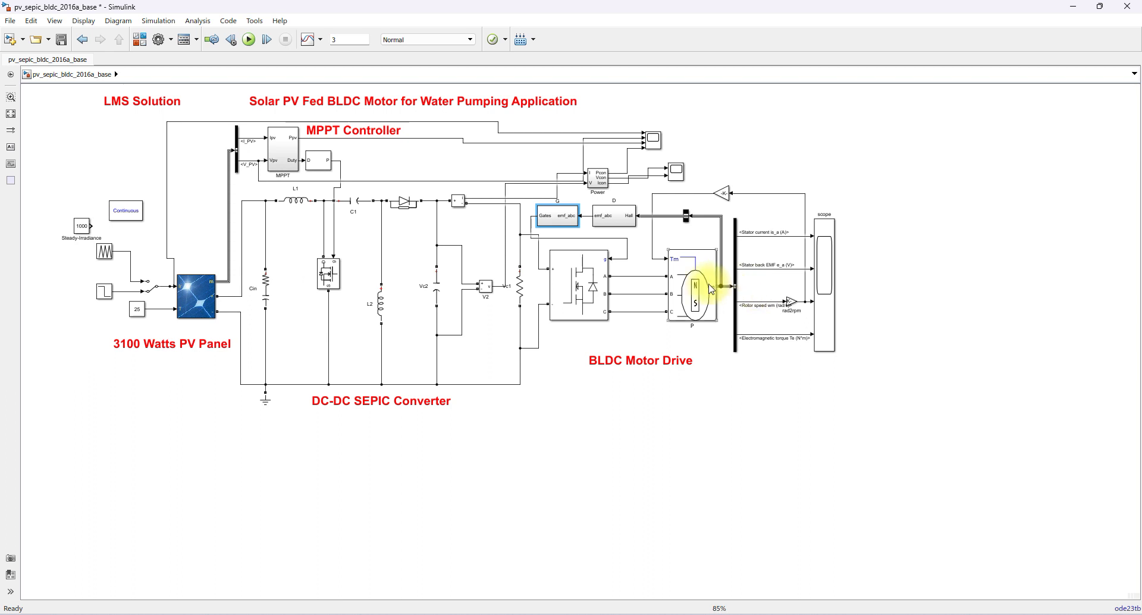
{"action": "left_click", "coordinate": [805, 285]}
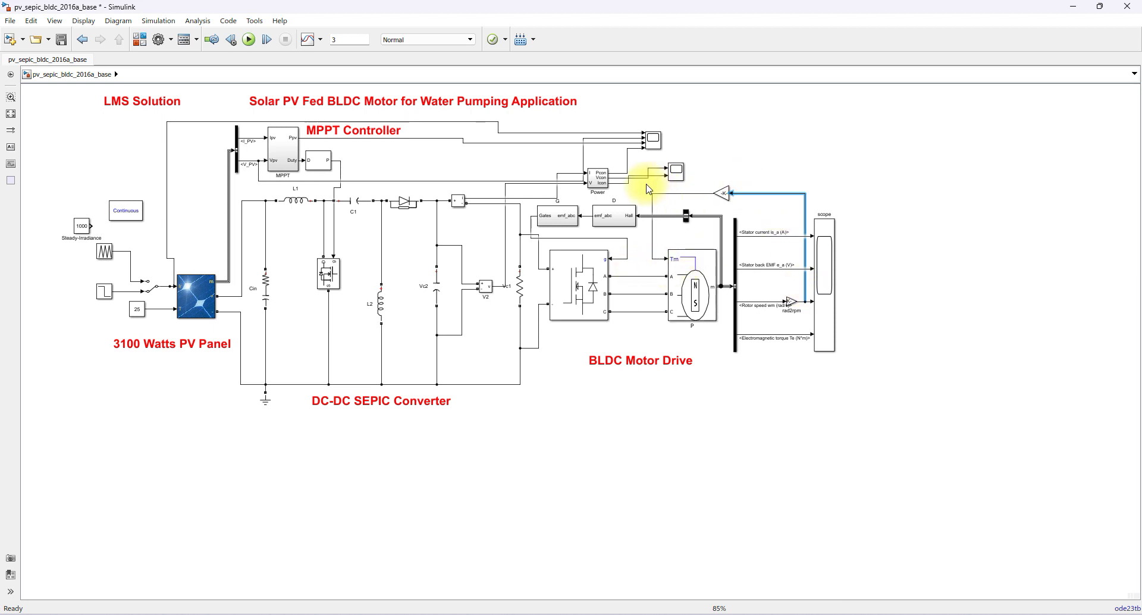
{"action": "left_click_drag", "start_coordinate": [649, 193], "coordinate": [835, 372]}
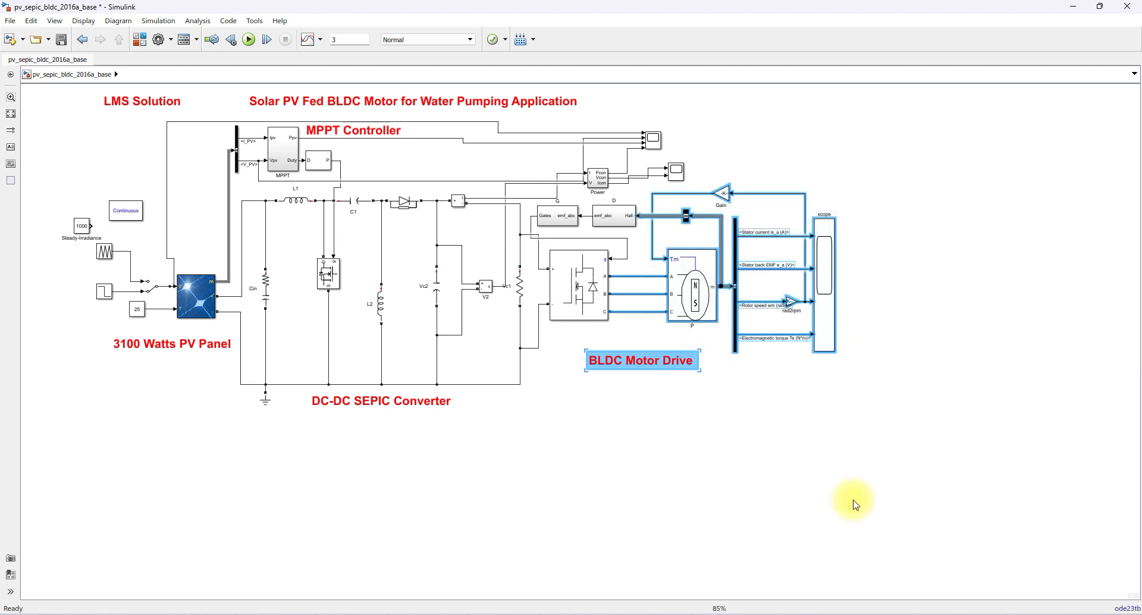
{"action": "left_click", "coordinate": [747, 485]}
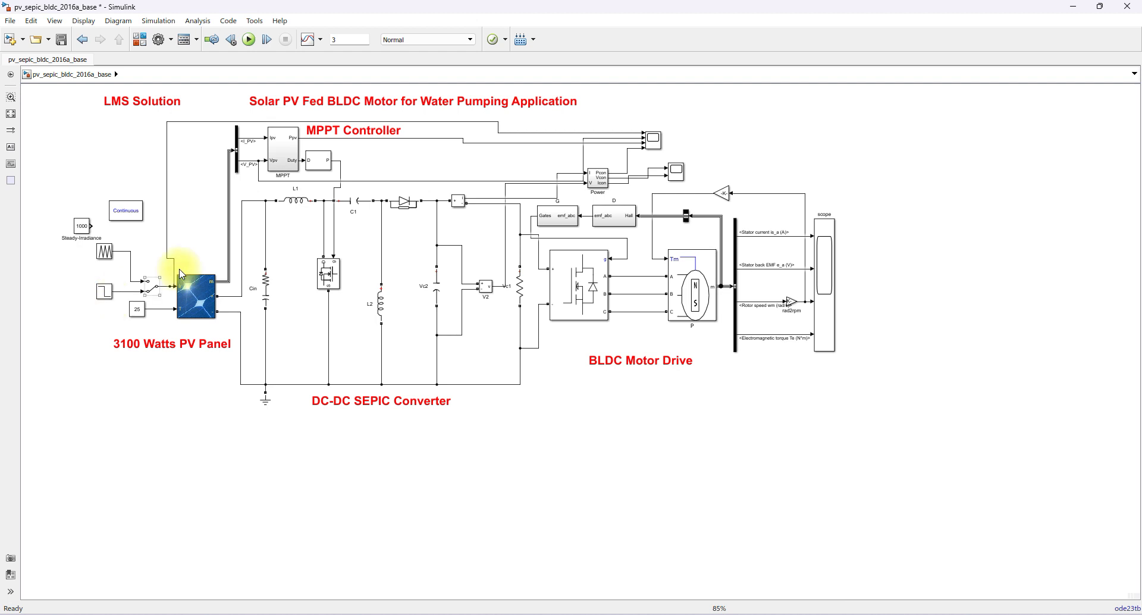
{"action": "double_click", "coordinate": [655, 147]}
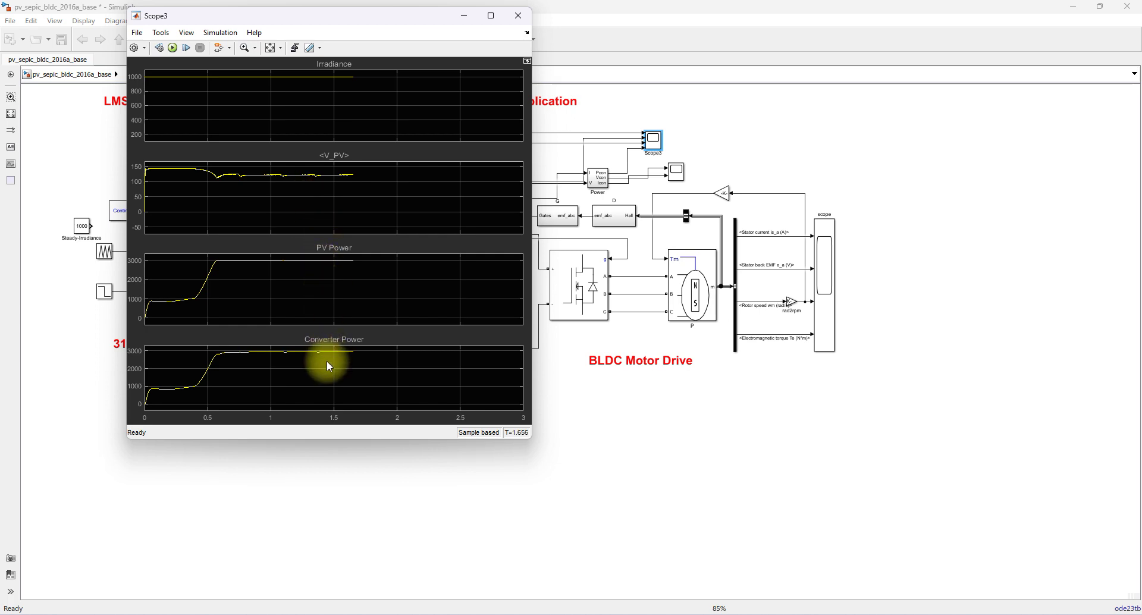
{"action": "left_click", "coordinate": [440, 493]}
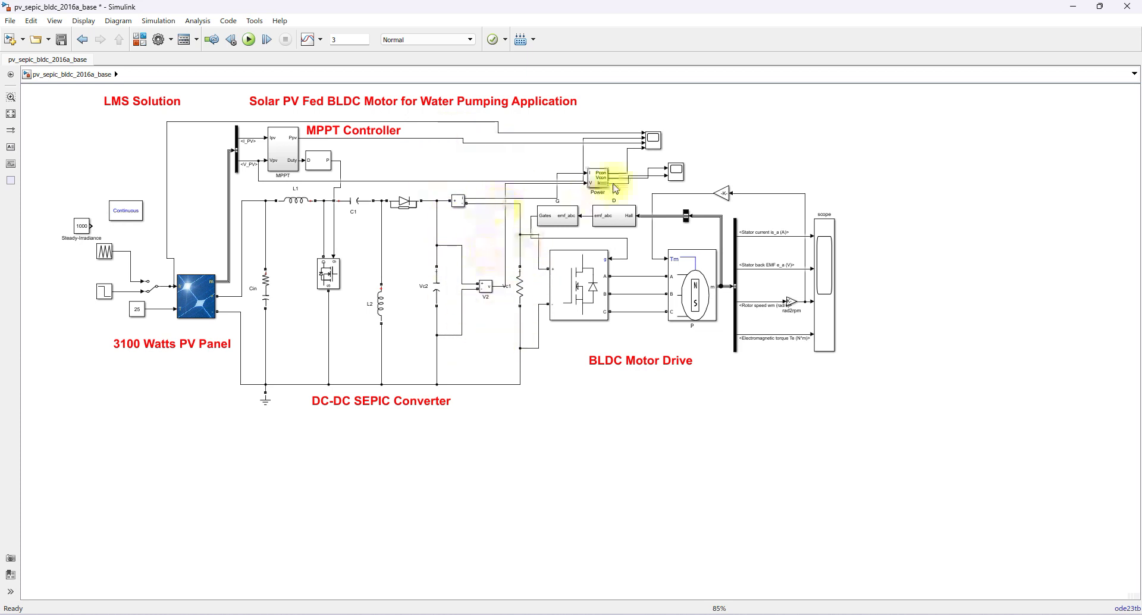
{"action": "double_click", "coordinate": [675, 171]}
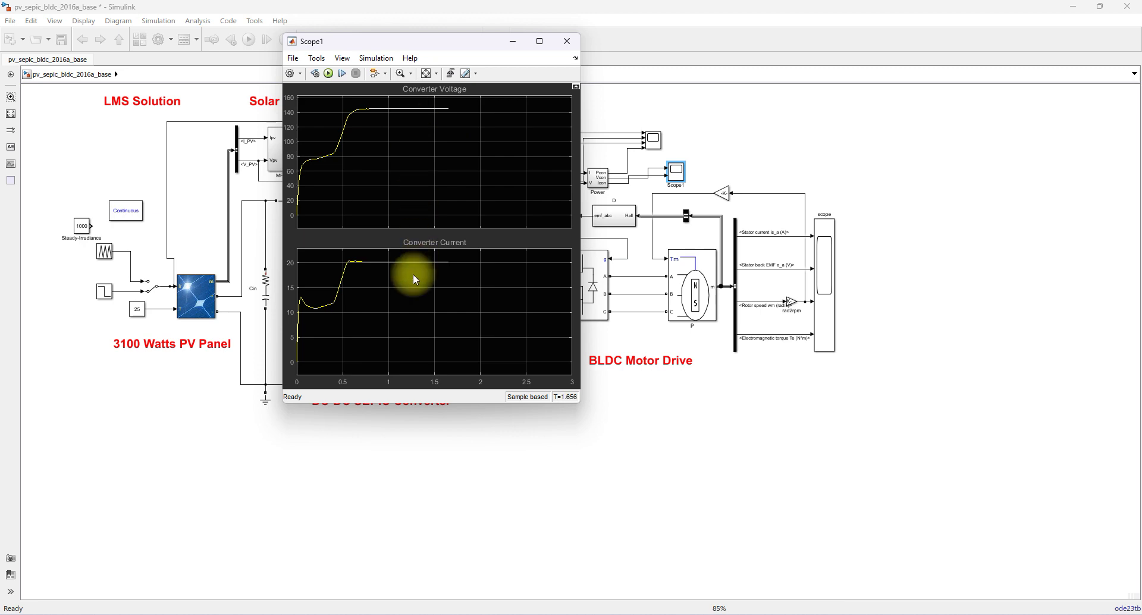
{"action": "left_click", "coordinate": [499, 441]}
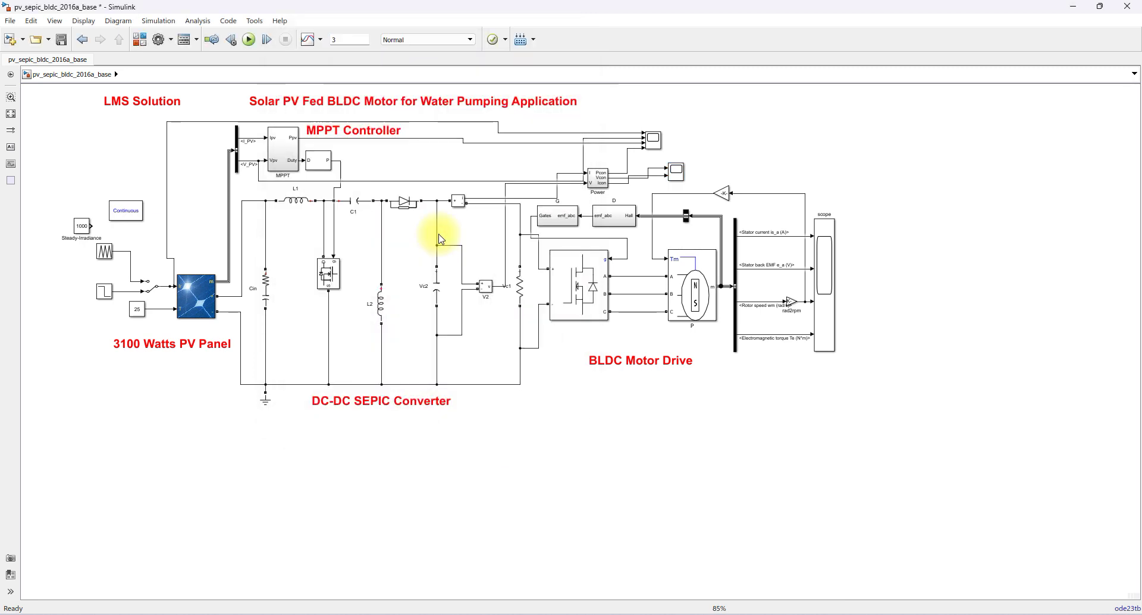
{"action": "key", "text": "F10"}
{"action": "left_click_drag", "start_coordinate": [470, 206], "coordinate": [478, 216]}
{"action": "mouse_move", "coordinate": [477, 308]}
{"action": "left_mouse_down"}
{"action": "mouse_move", "coordinate": [496, 308]}
{"action": "mouse_move", "coordinate": [490, 316]}
{"action": "left_mouse_up"}
{"action": "key", "text": "Escape"}
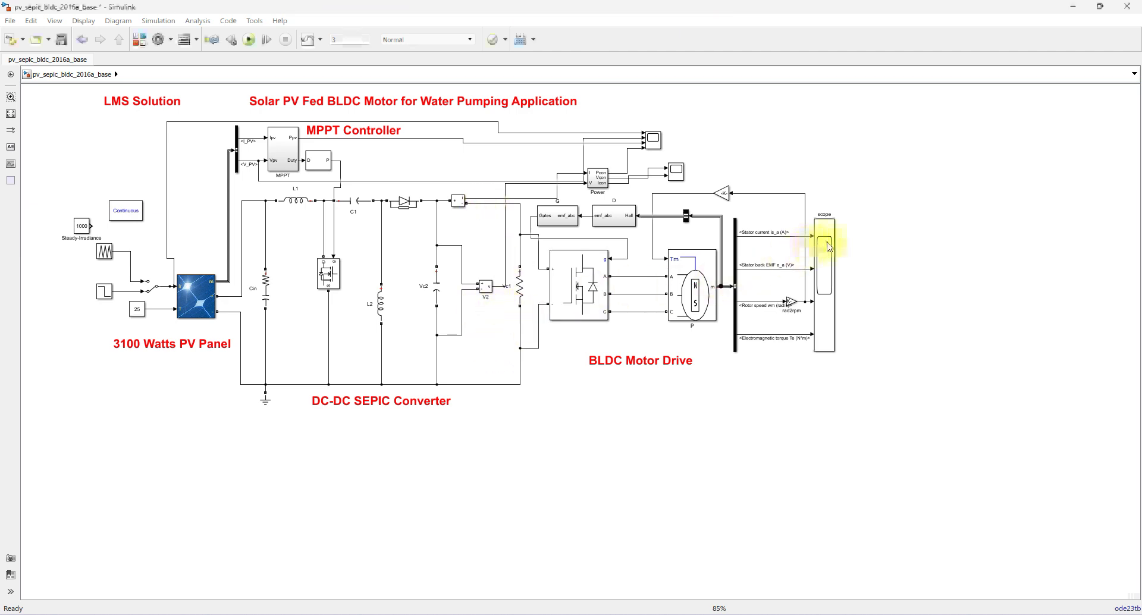
{"action": "double_click", "coordinate": [828, 246]}
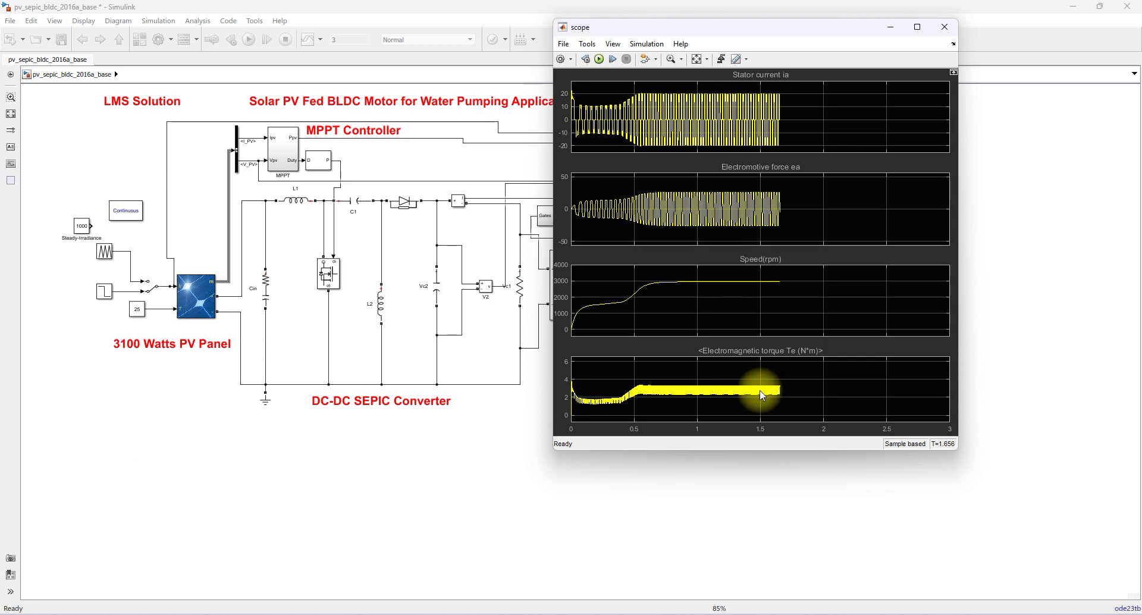
{"action": "left_click", "coordinate": [670, 503]}
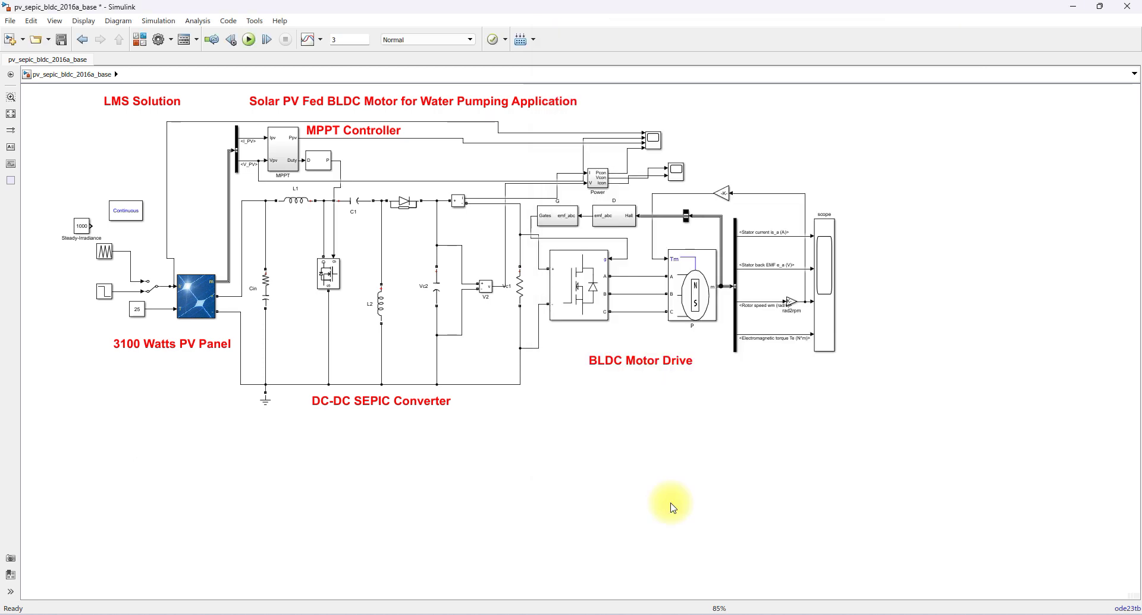
Step: Open the irradiance Step block and highlight initial value 1000 and final value 500
{"action": "double_click", "coordinate": [105, 292]}
{"action": "double_click", "coordinate": [139, 290]}
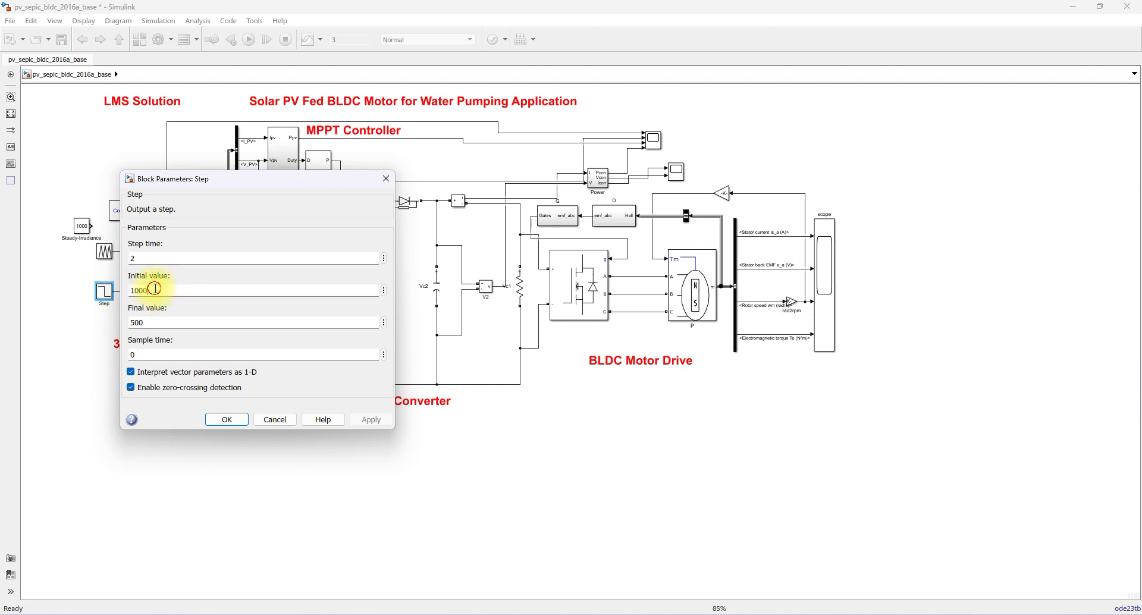
{"action": "double_click", "coordinate": [157, 323]}
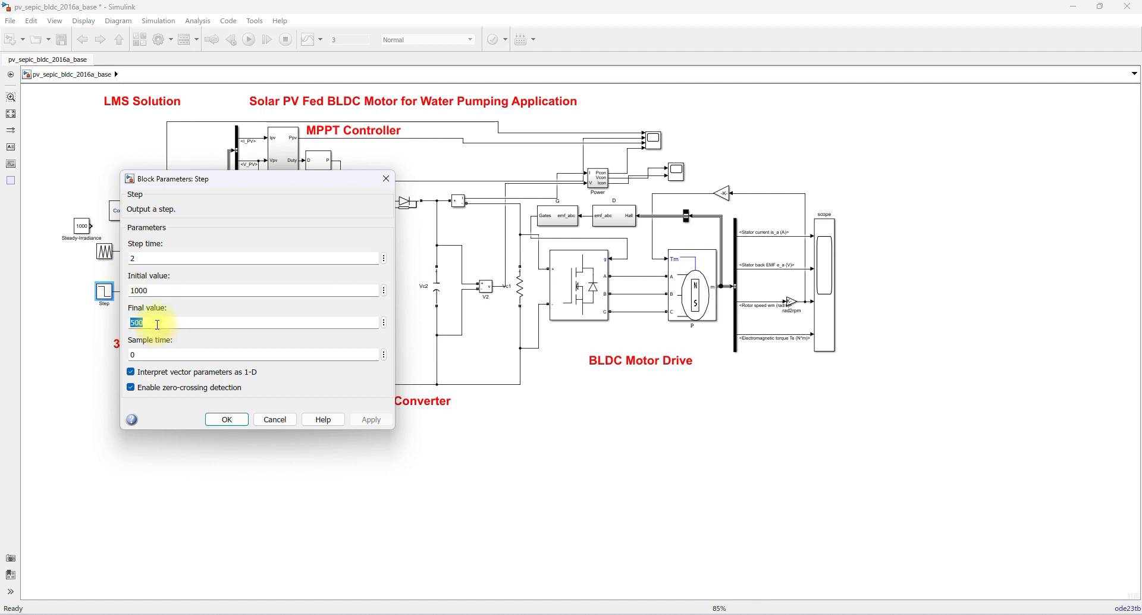